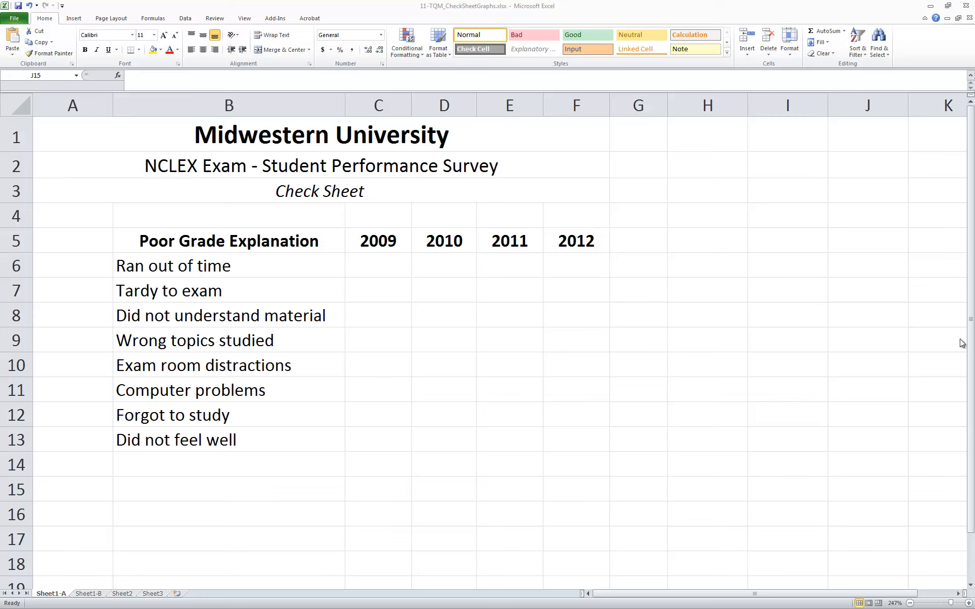
- On Sheet1-B, enter the column heading TOTAL in cell G5, beside the 2012 heading
click(81, 598)
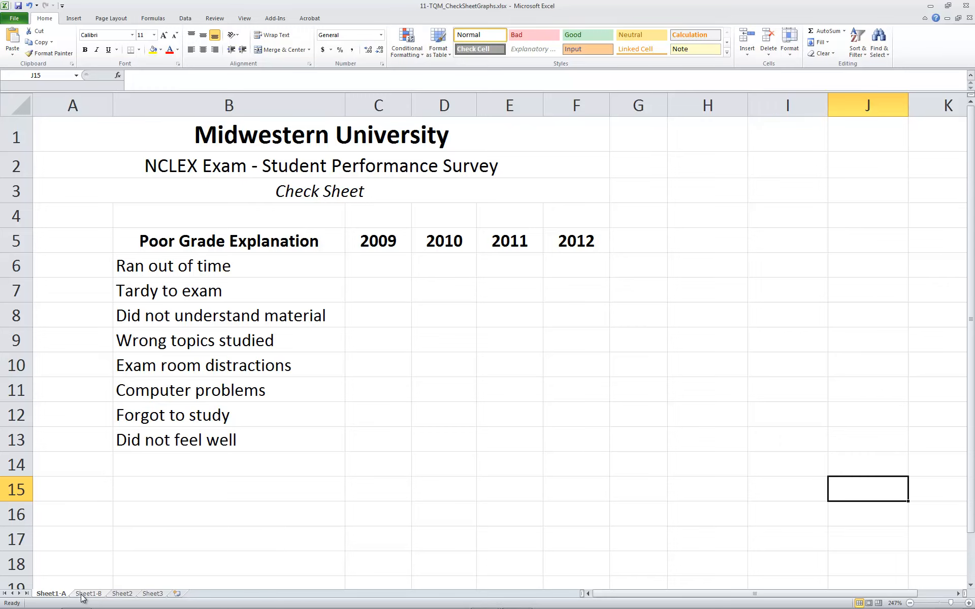
click(82, 595)
click(796, 455)
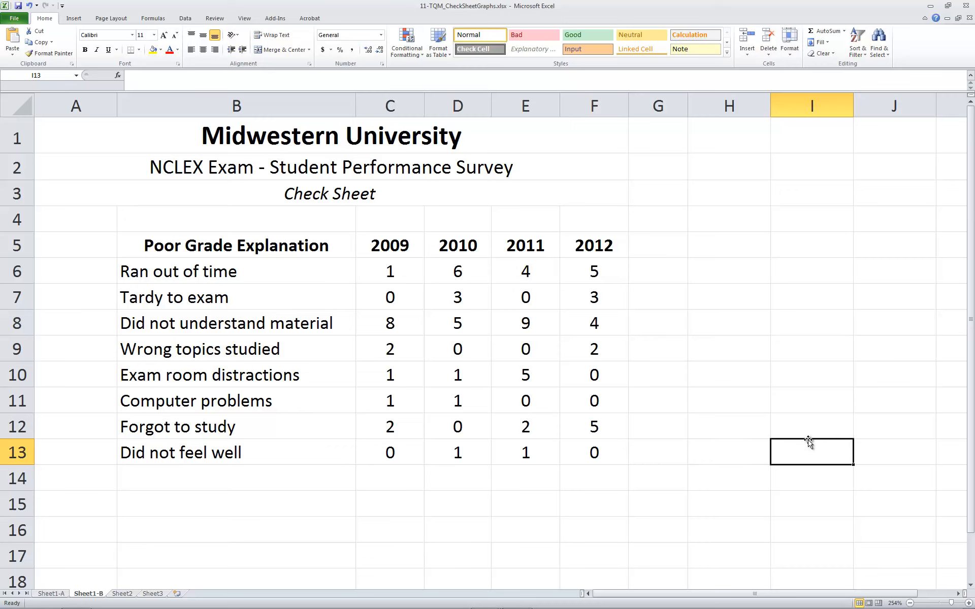
click(664, 245)
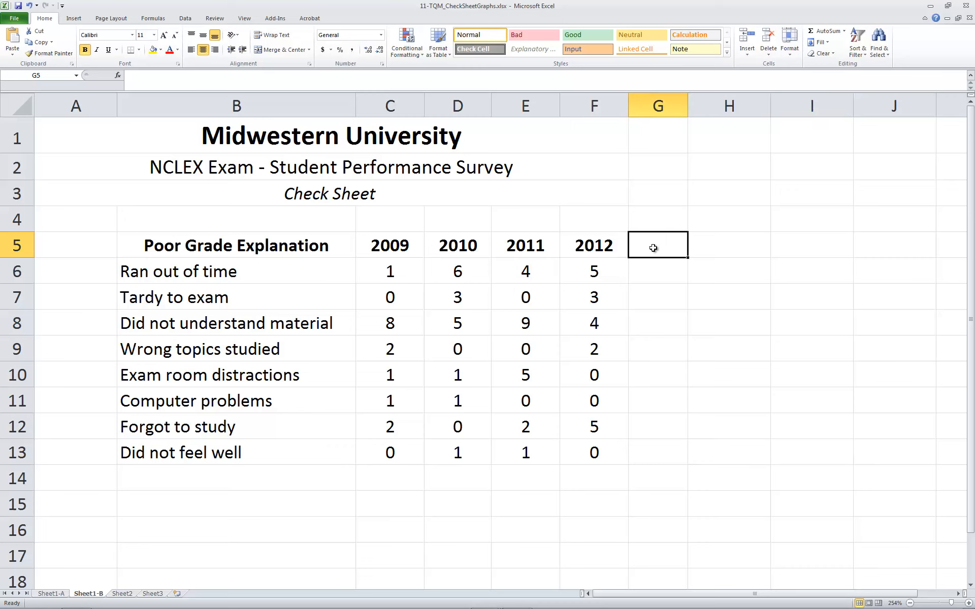
text(TOTAl)
key(BackSpace)
text(L)
key(Return)
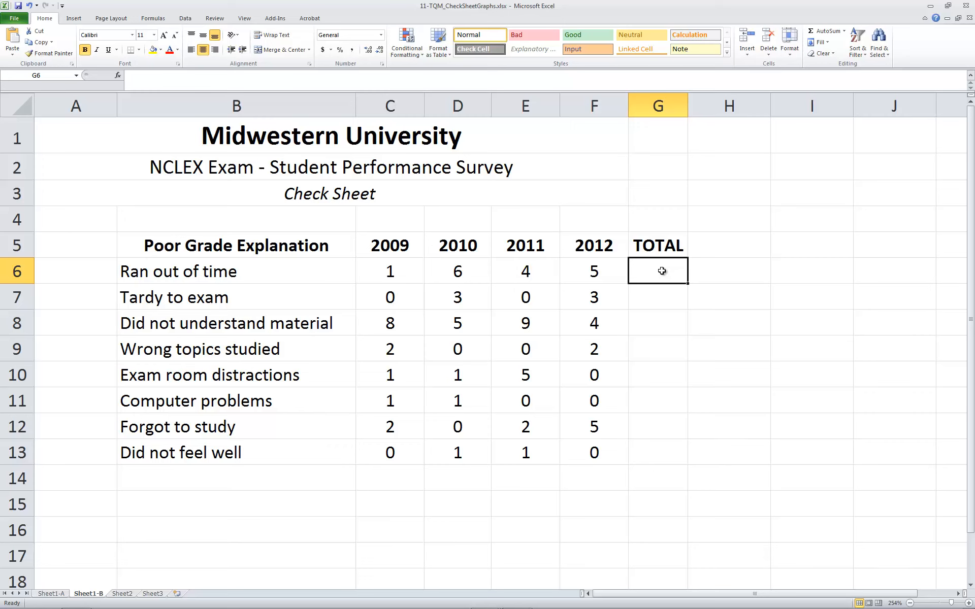
- Sum C6:F6 in G6 and fill the formula down through G13 to total every explanation row
text(=sum()
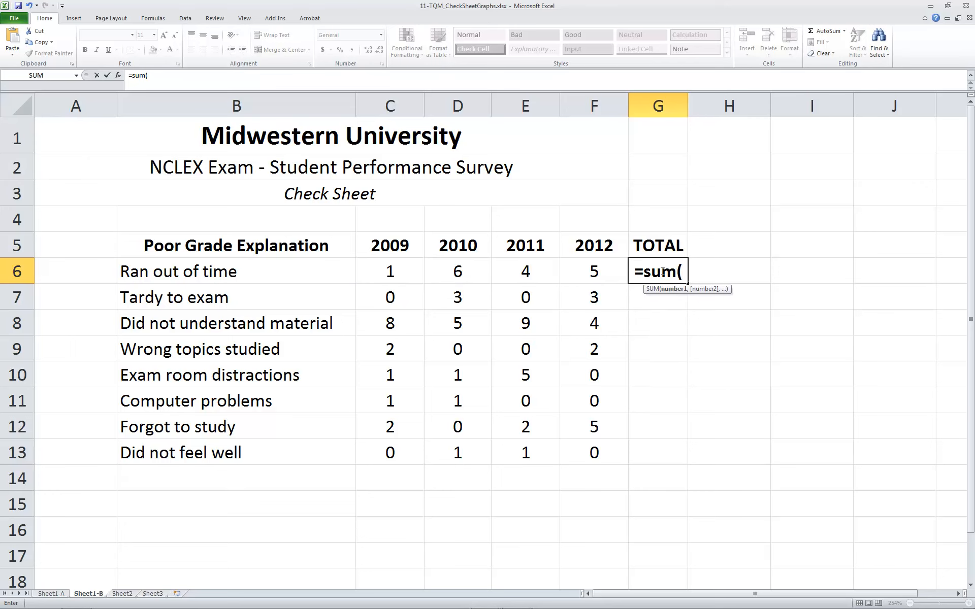
drag(391, 275, 590, 274)
text())
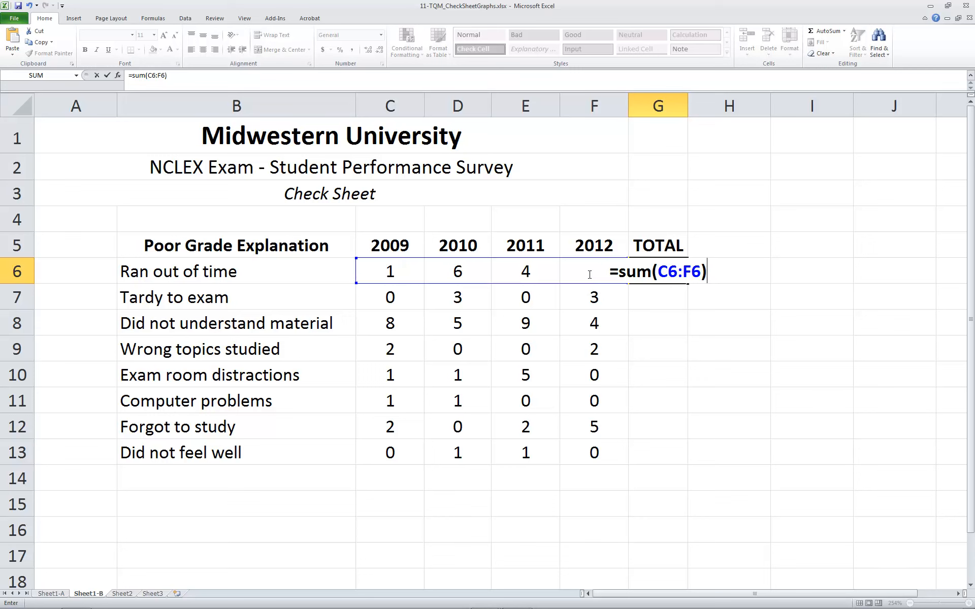
key(Return)
click(669, 268)
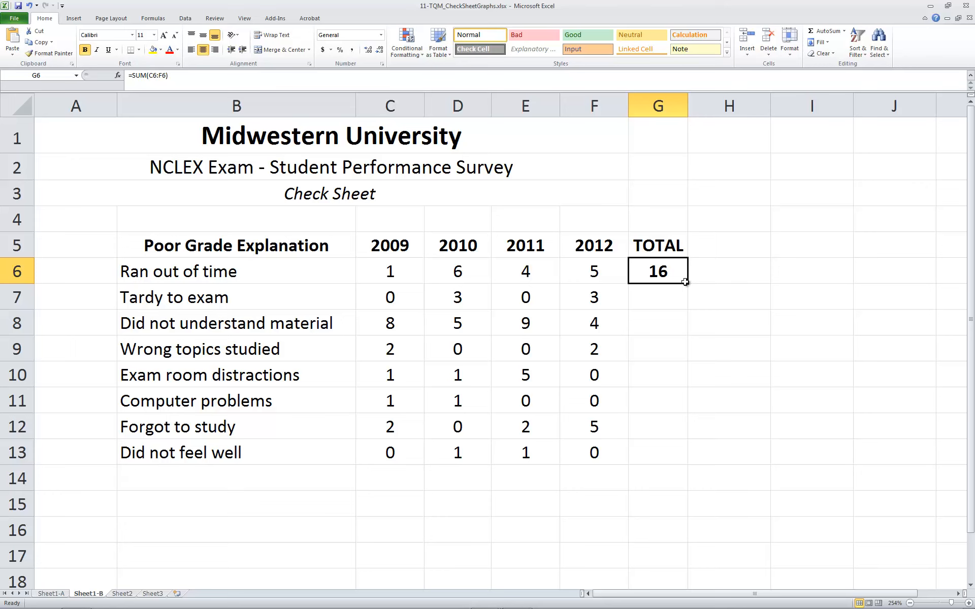
drag(689, 282, 681, 454)
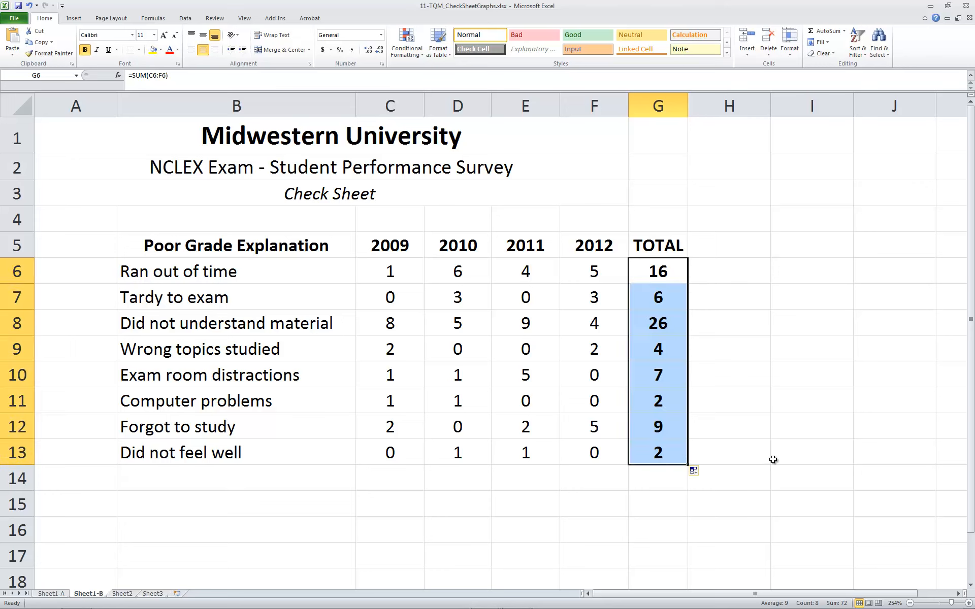
click(819, 455)
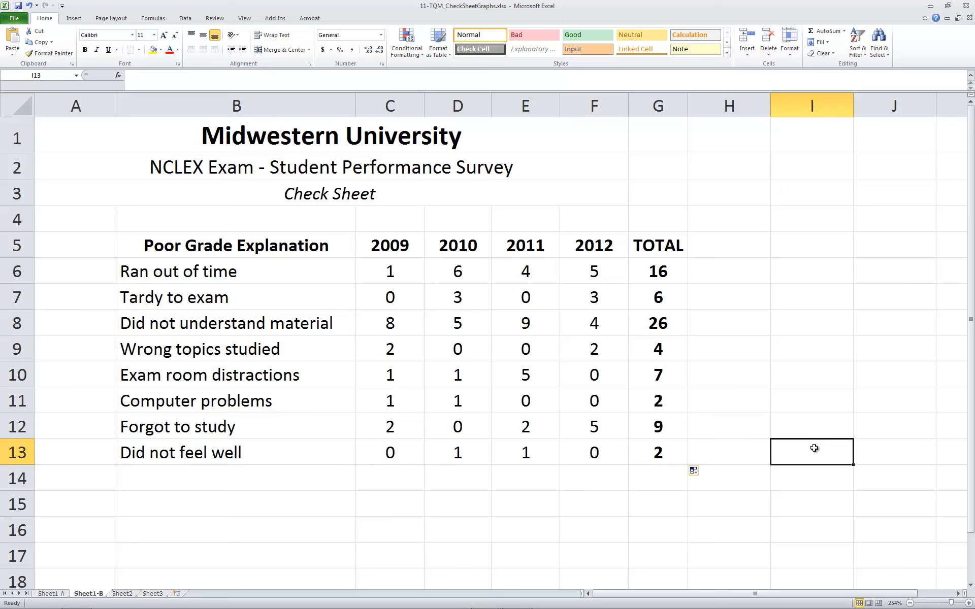
- Enter the row label TOTAL in B14, below the last explanation
click(320, 482)
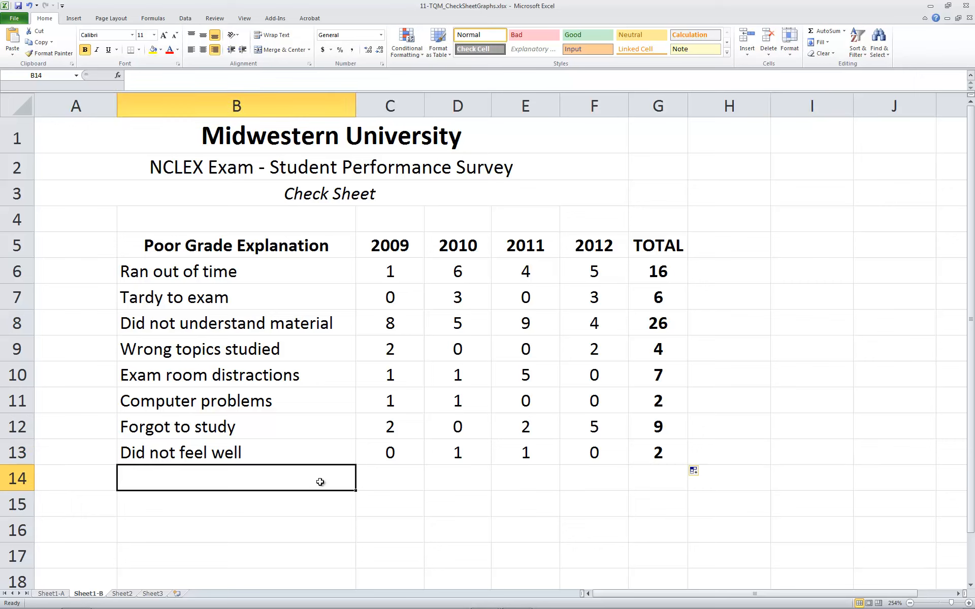
text(TOTAL)
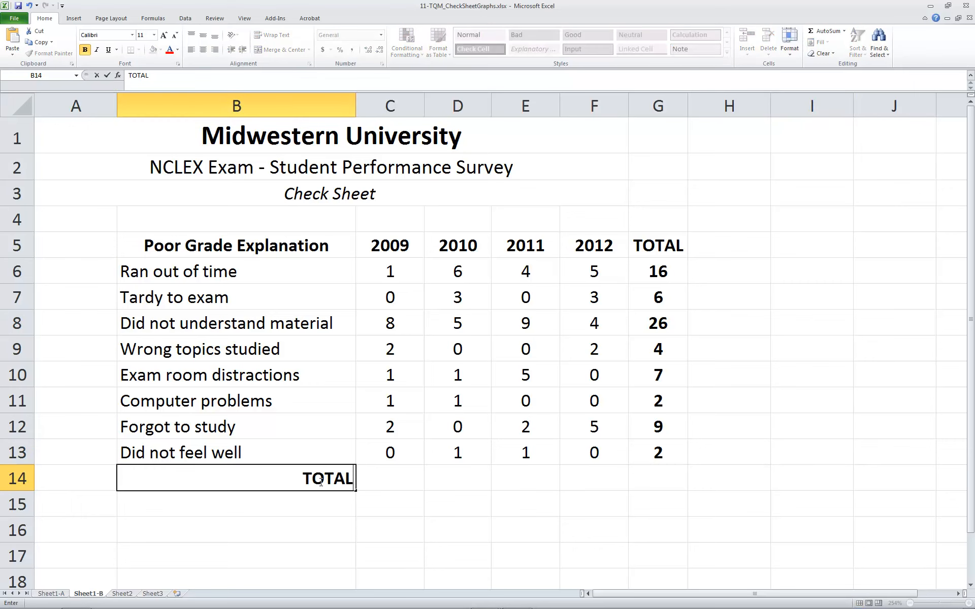
key(Tab)
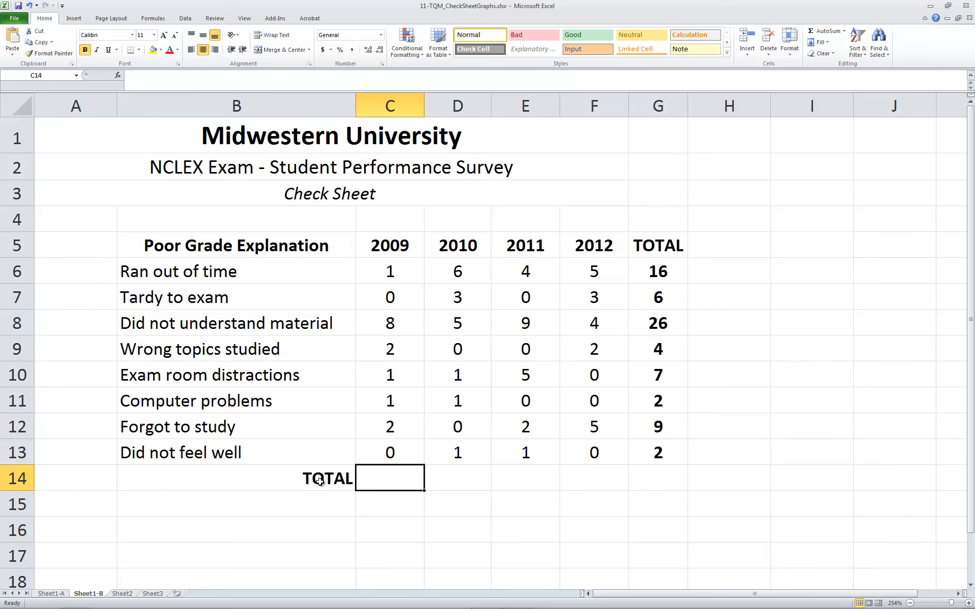
- Total rows 6 to 13 of each column with SUM formulas in C14:G14, and save the workbook
text(=s)
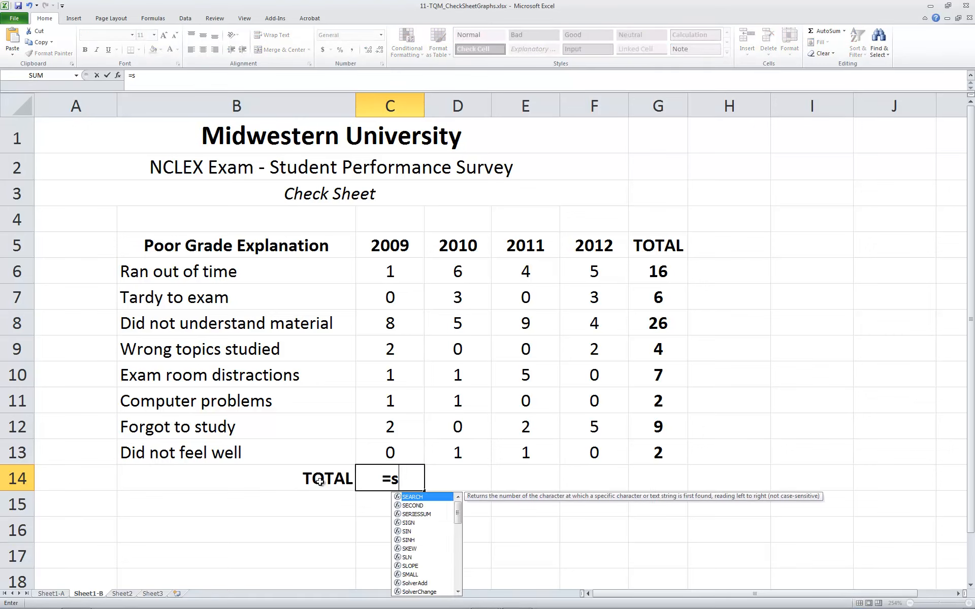
text(um()
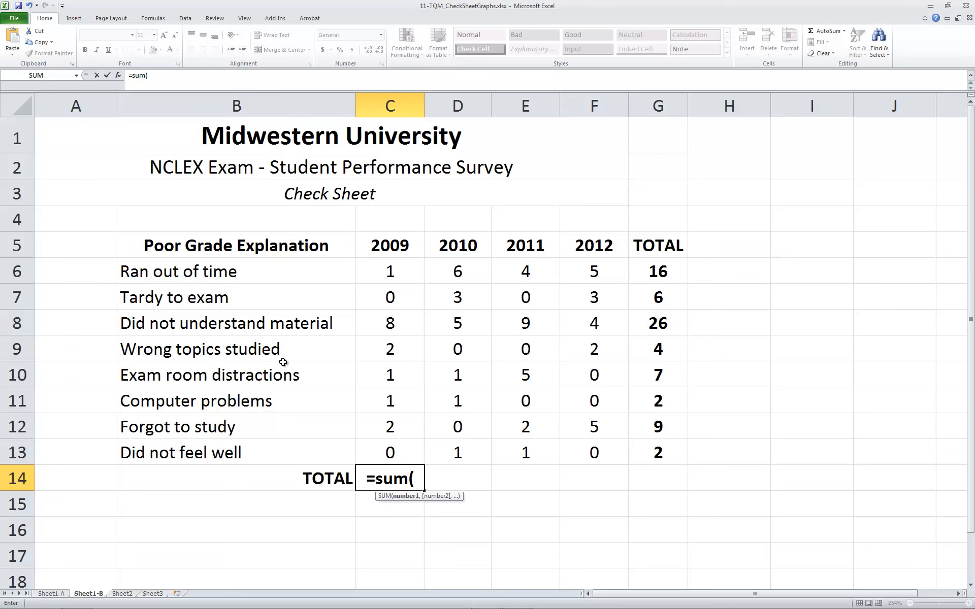
drag(378, 271, 383, 449)
key(Return)
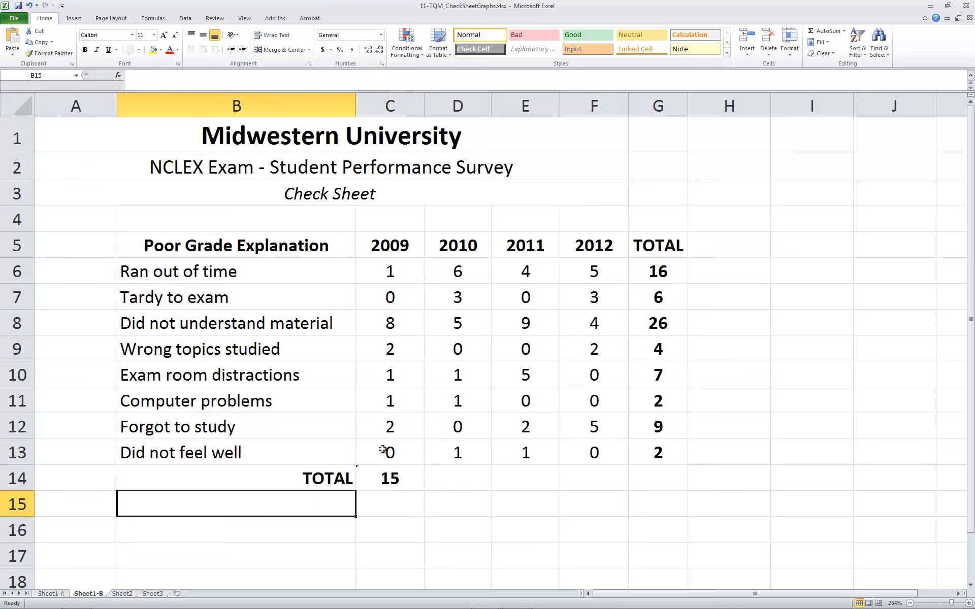
click(389, 482)
drag(426, 490, 667, 488)
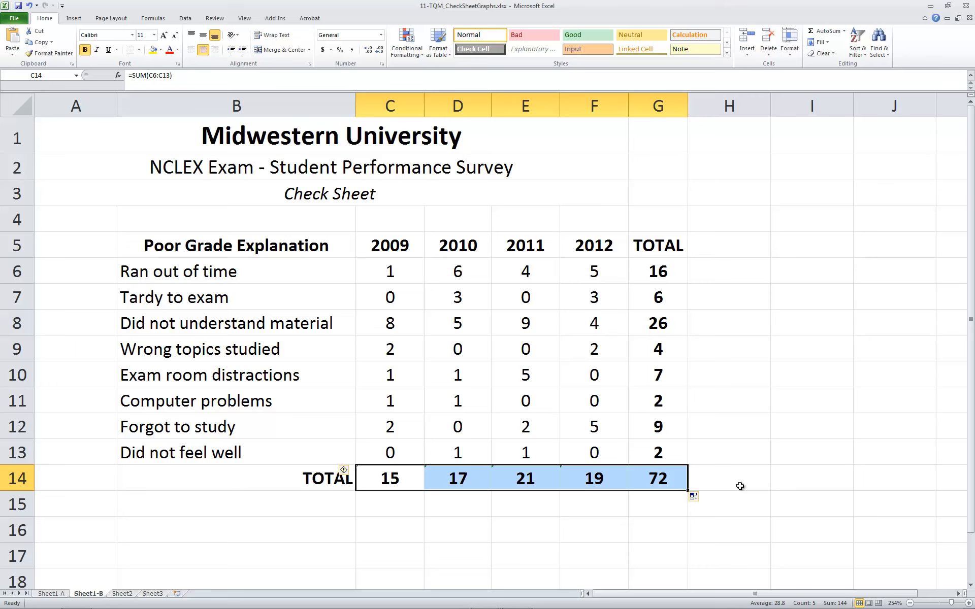
click(802, 485)
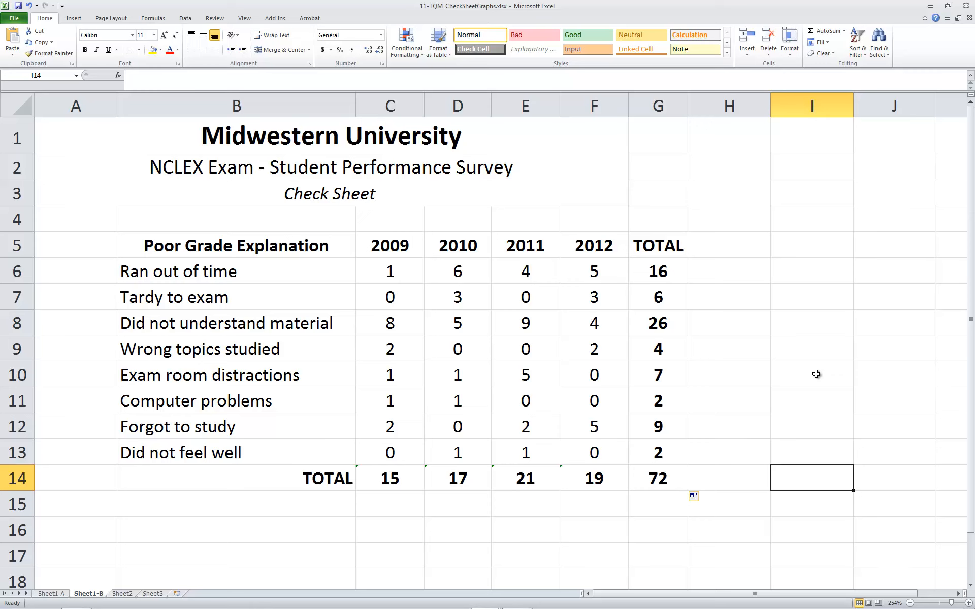
key(ctrl+s)
- Insert a 3-D Column chart with series arranged in depth from the data in B5:G14
drag(226, 243, 645, 474)
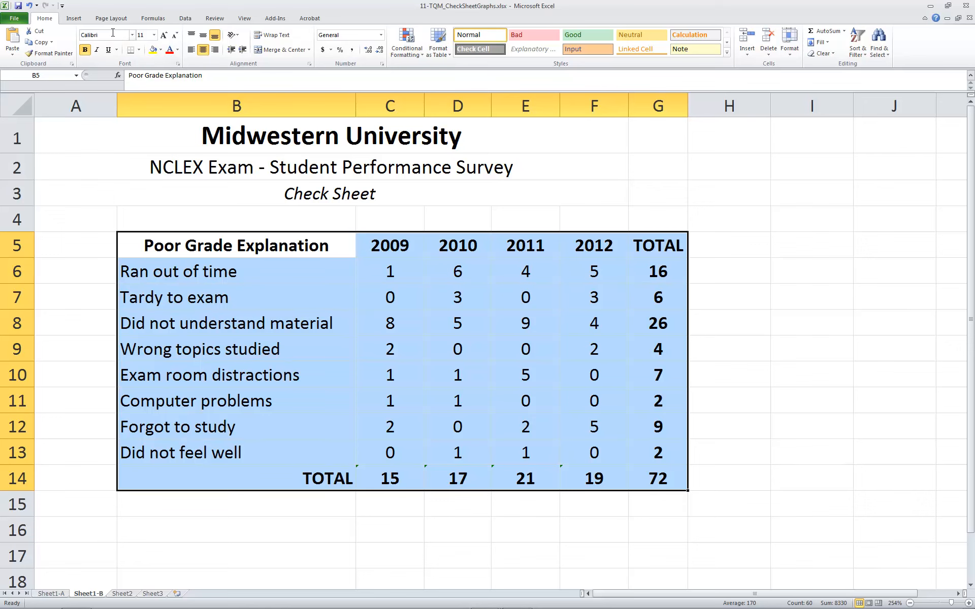
click(77, 19)
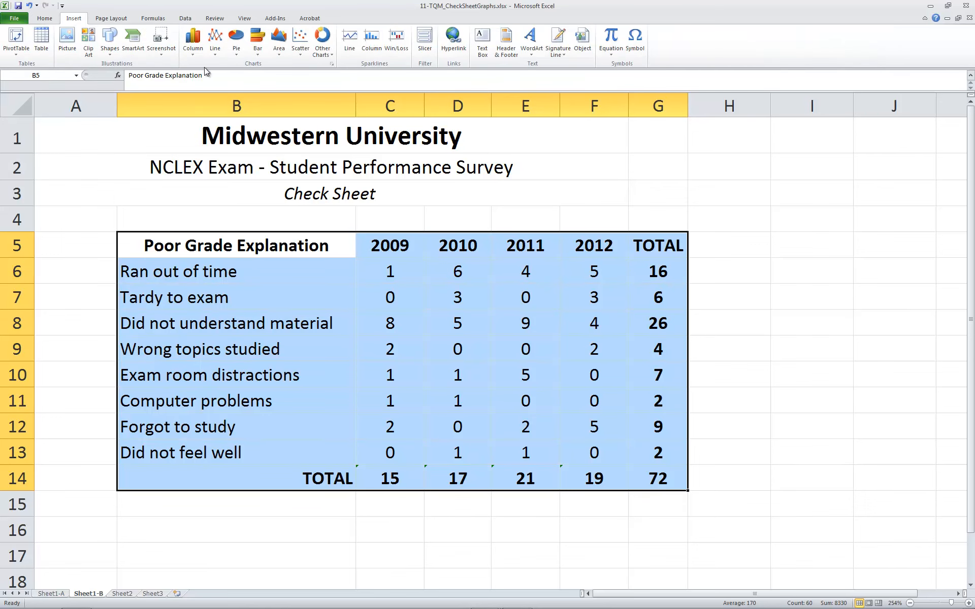
click(194, 39)
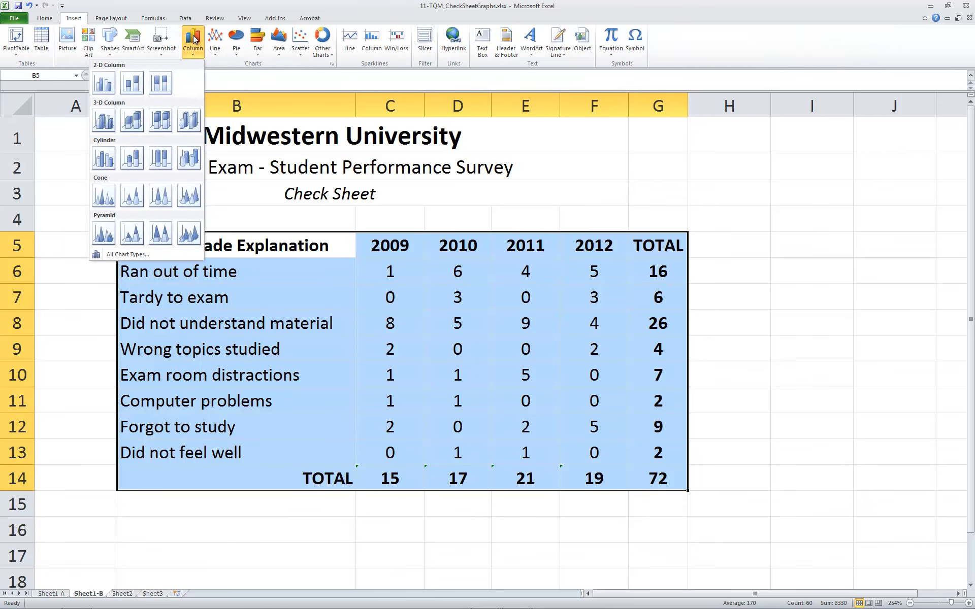
click(191, 121)
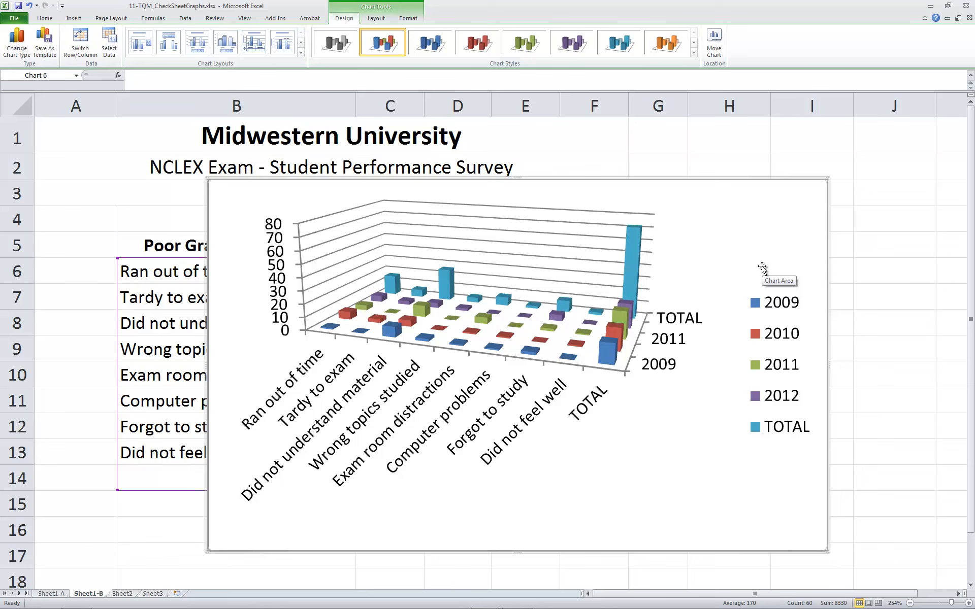
- Move the 3-D column chart to a new sheet named Chart2
right_click(755, 233)
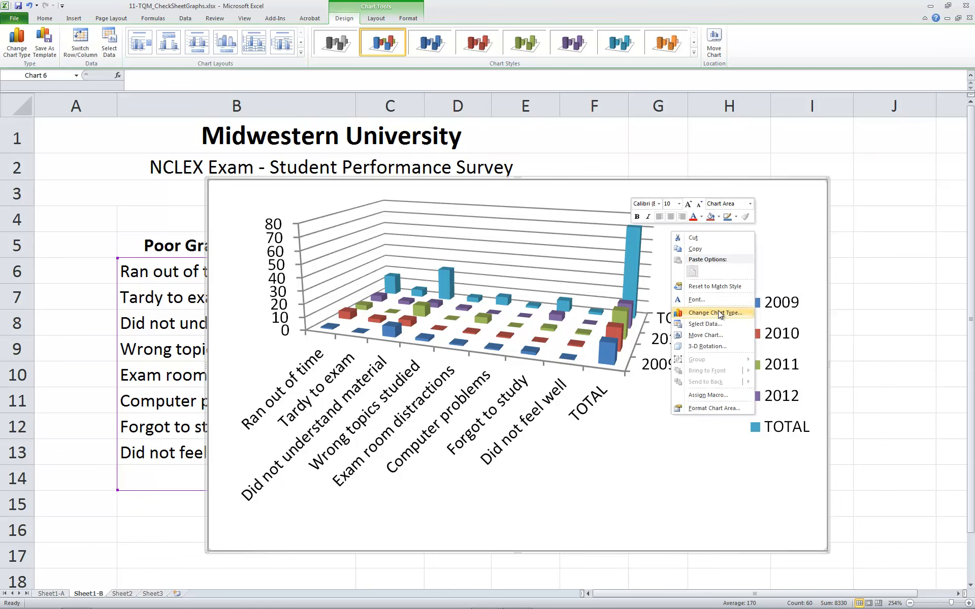
click(720, 334)
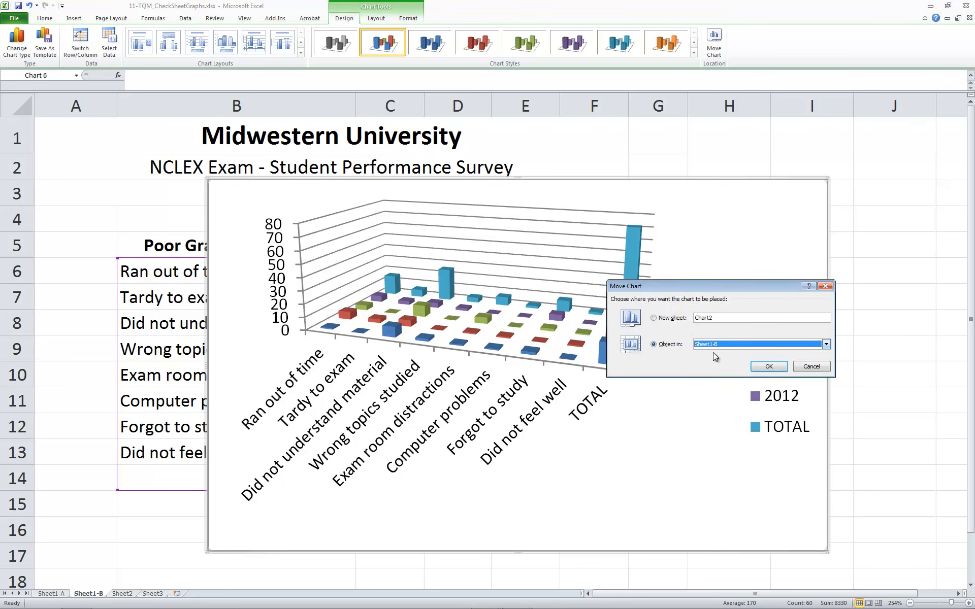
click(654, 318)
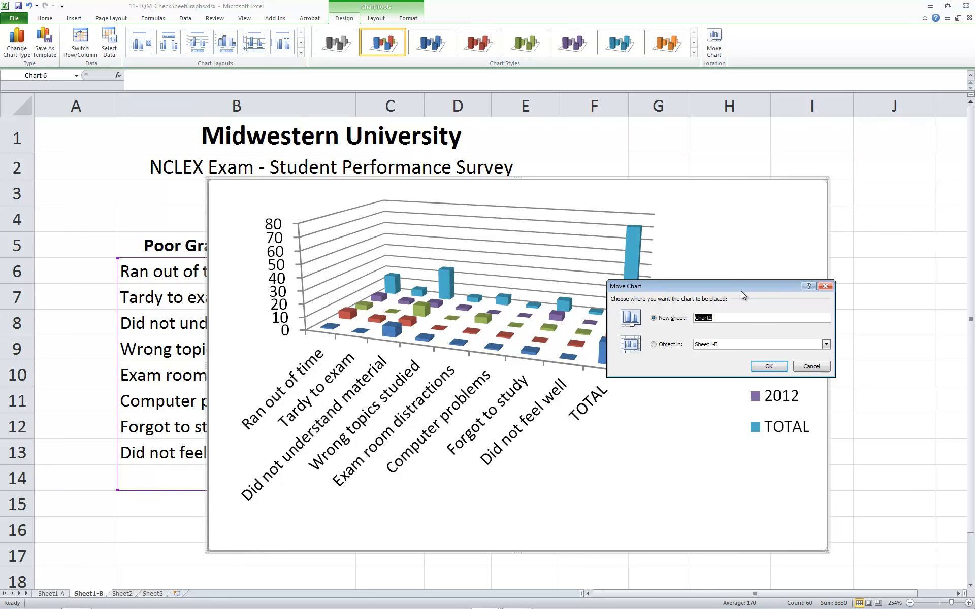
click(768, 366)
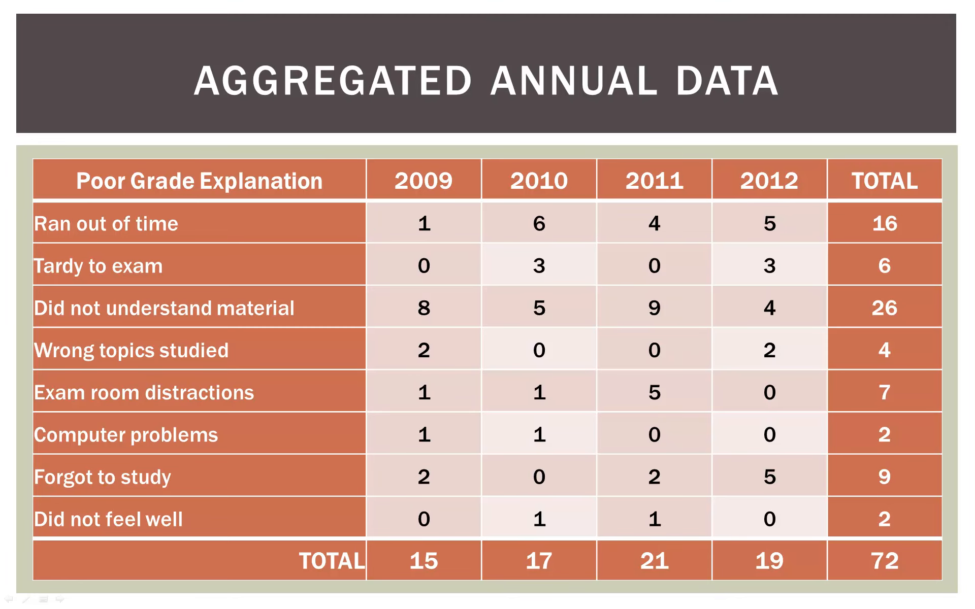
key(Right)
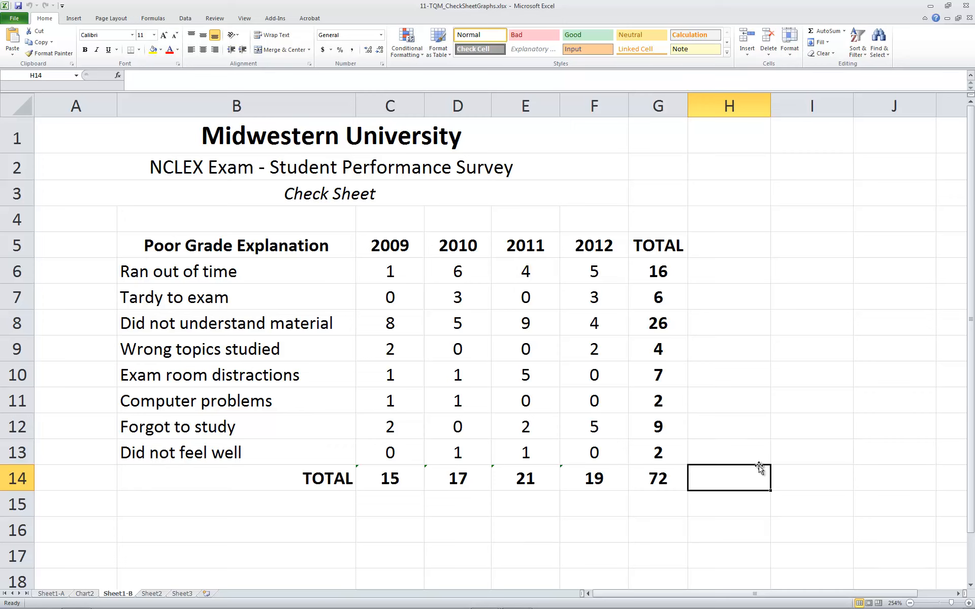
- Sort the table B5:G13 on Sheet1-B by the TOTAL column's values from largest to smallest, leaving out the bottom total row
click(183, 252)
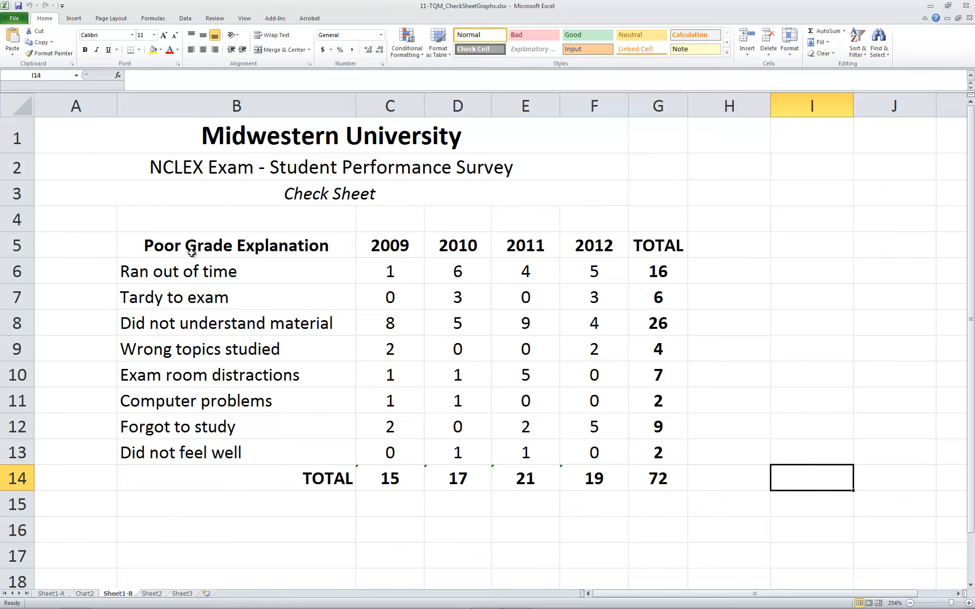
drag(192, 249, 675, 460)
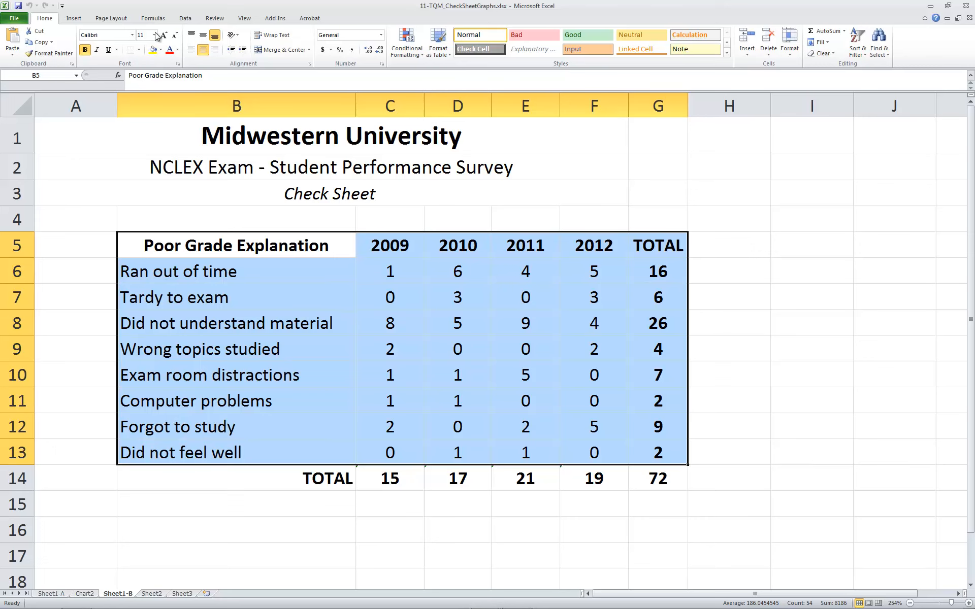
click(183, 19)
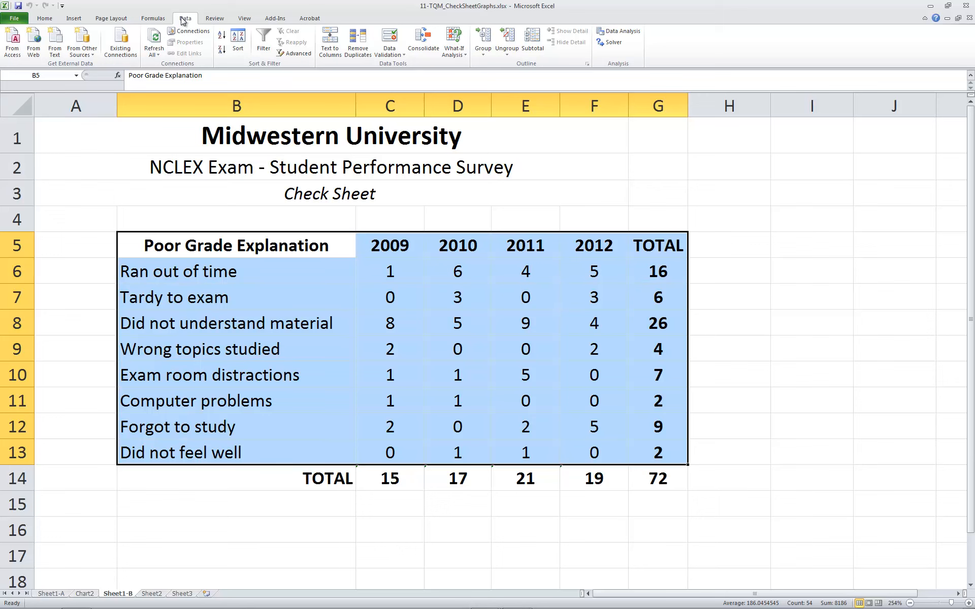
click(238, 40)
drag(497, 183, 607, 174)
click(570, 222)
click(558, 266)
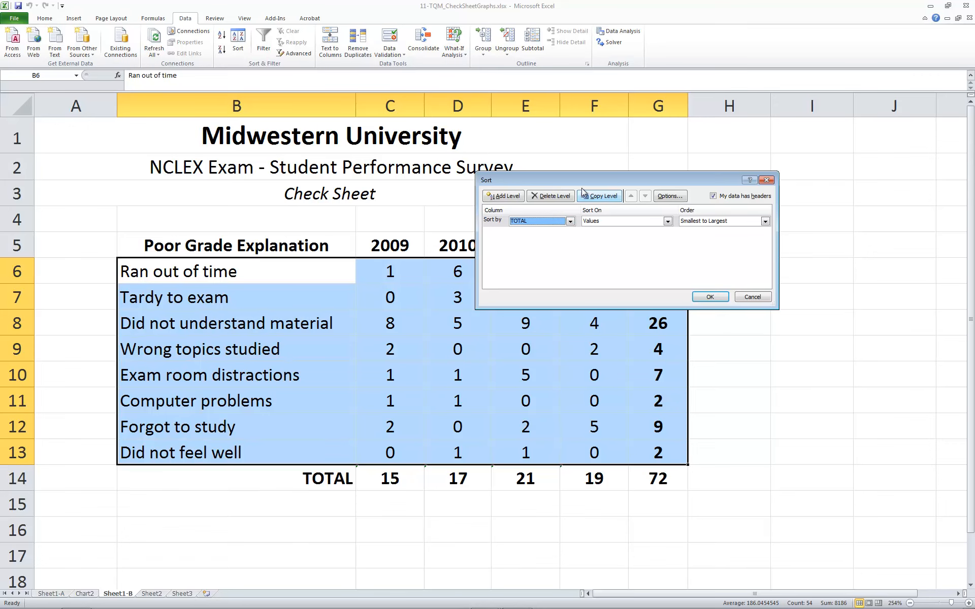
drag(581, 186, 611, 109)
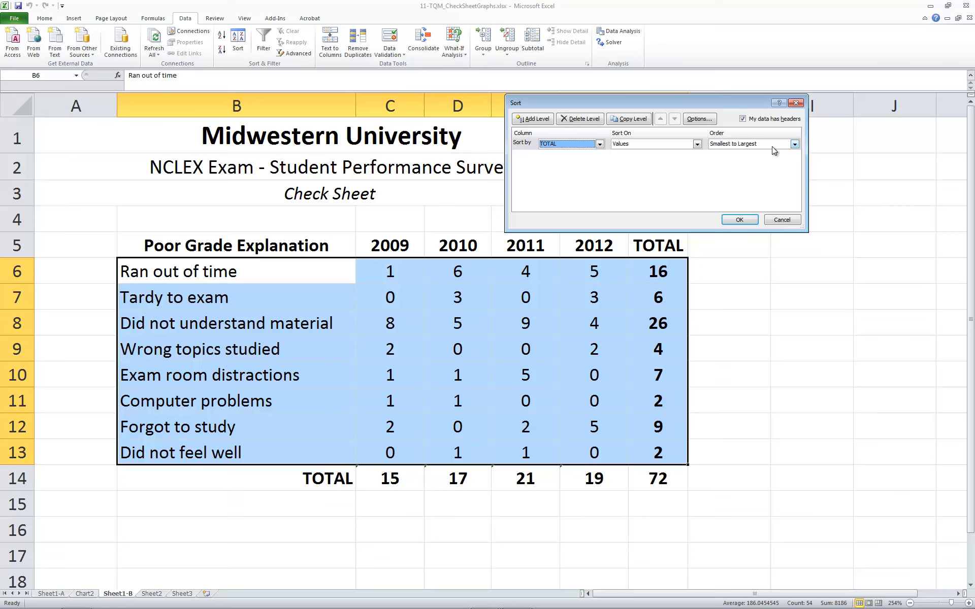
click(793, 145)
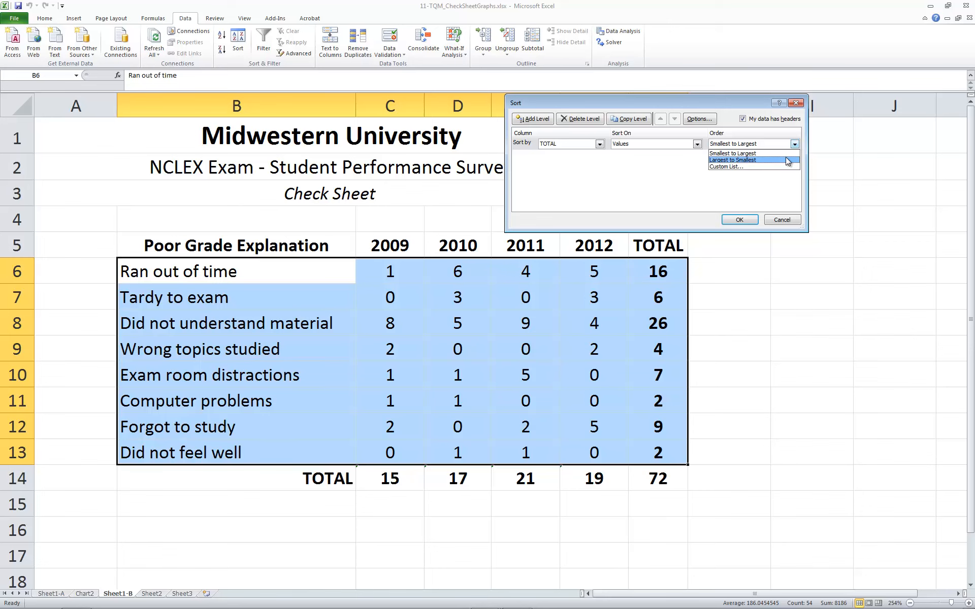
click(785, 159)
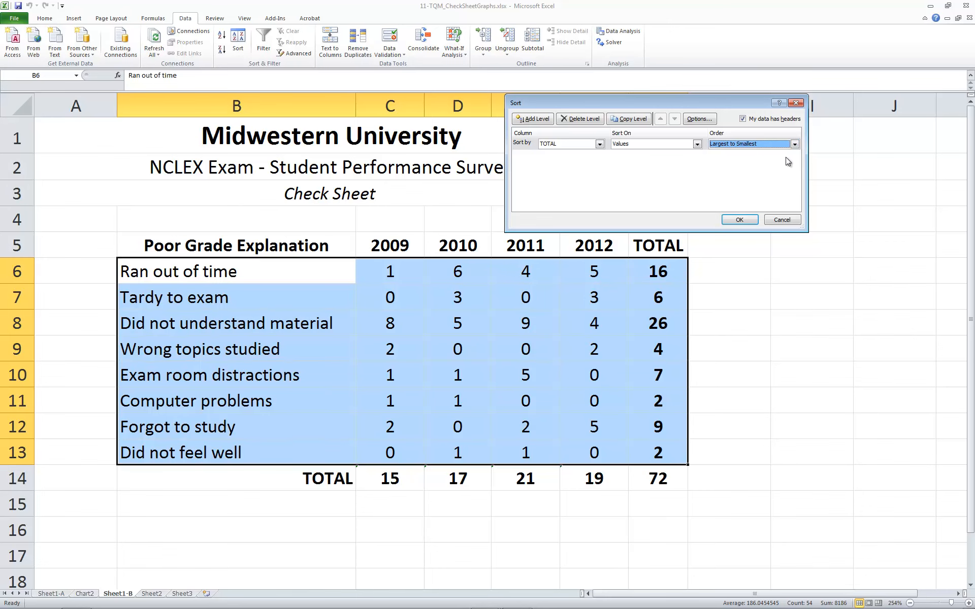
click(743, 219)
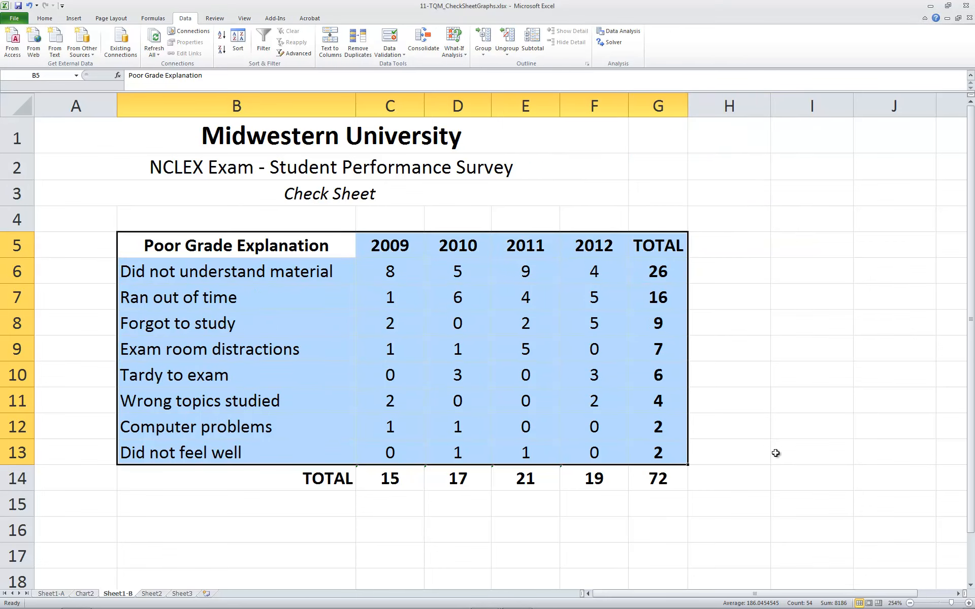
click(795, 472)
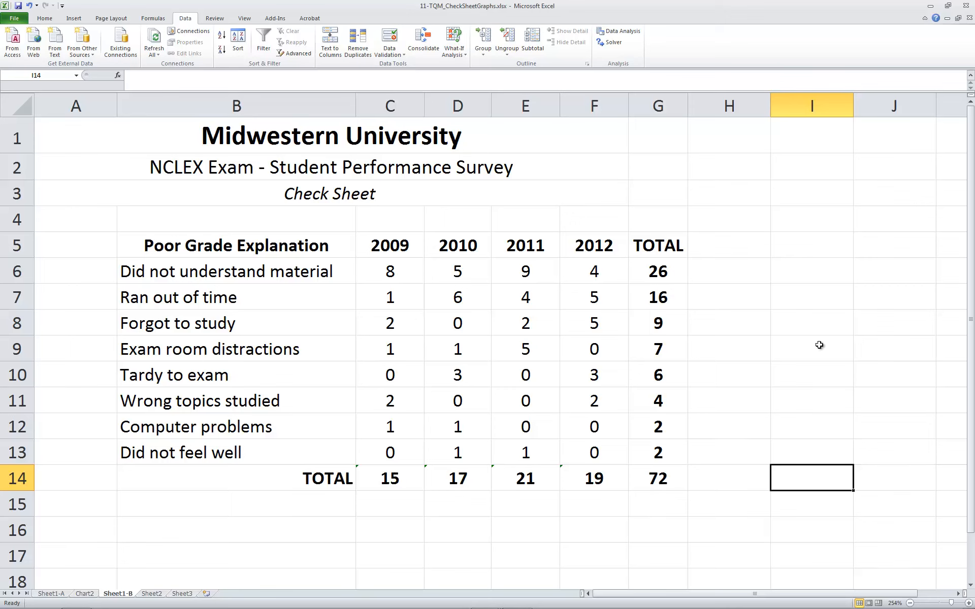
- Insert a 3-D Column chart with series arranged in depth from the sorted table B5:G14 on Sheet1-B
drag(234, 241, 638, 476)
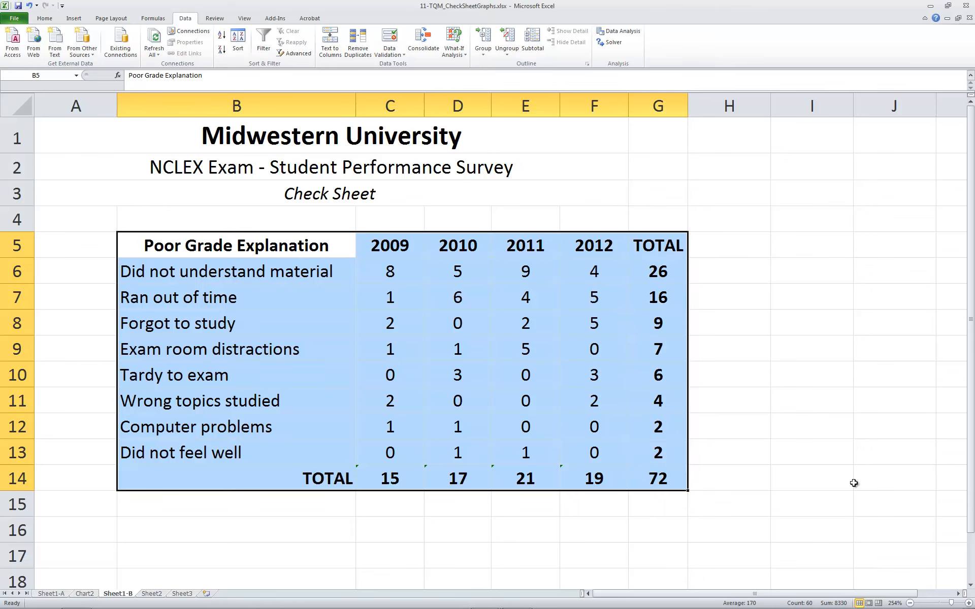
click(69, 20)
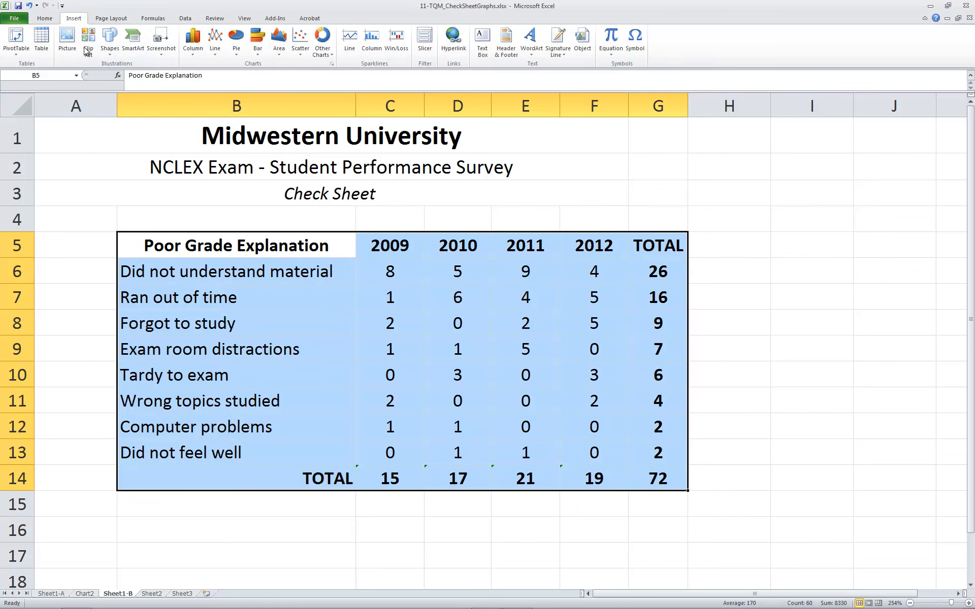
click(197, 43)
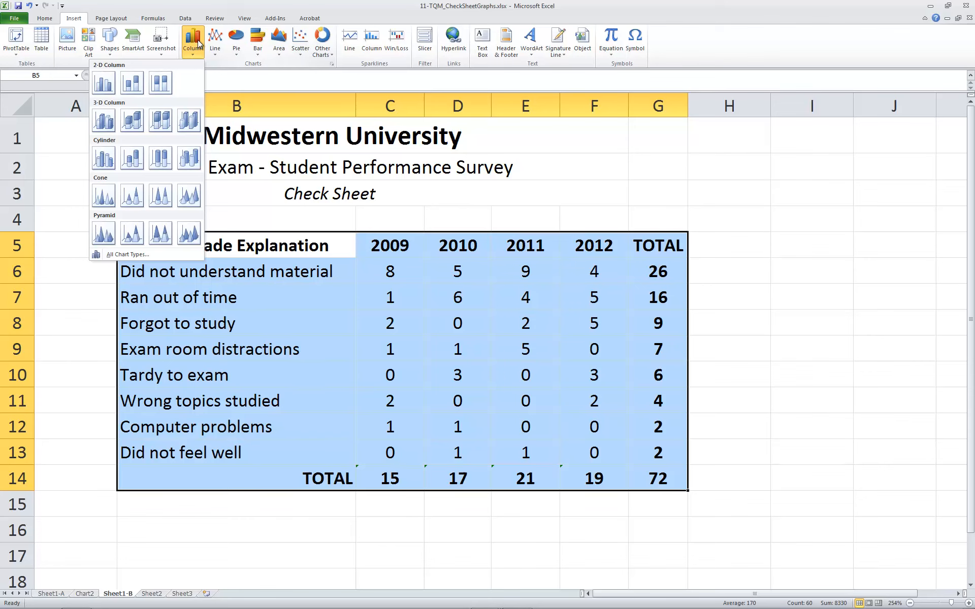
click(194, 124)
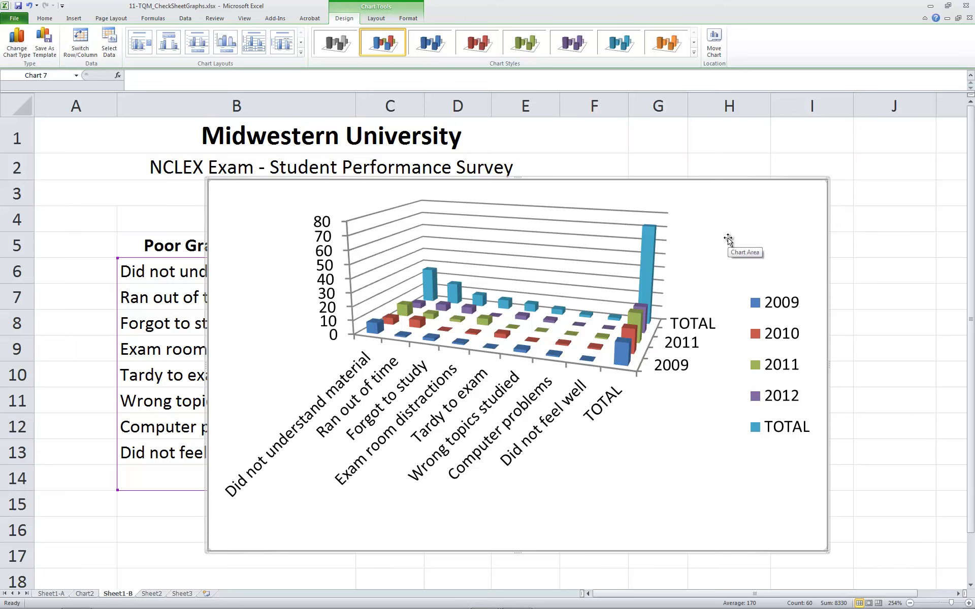
- Move the 3-D column chart of the sorted data to a new sheet named Chart3
right_click(736, 220)
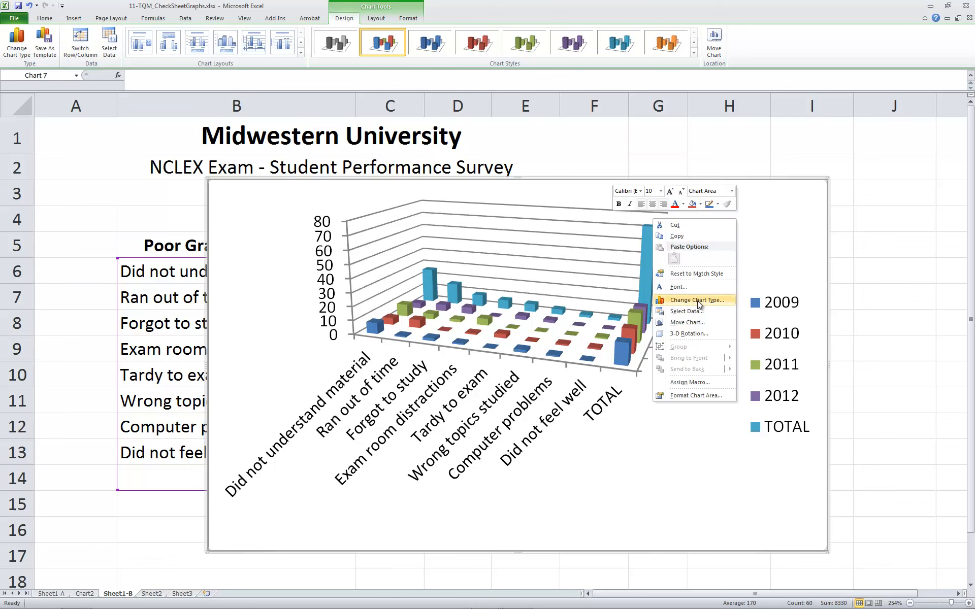
click(696, 324)
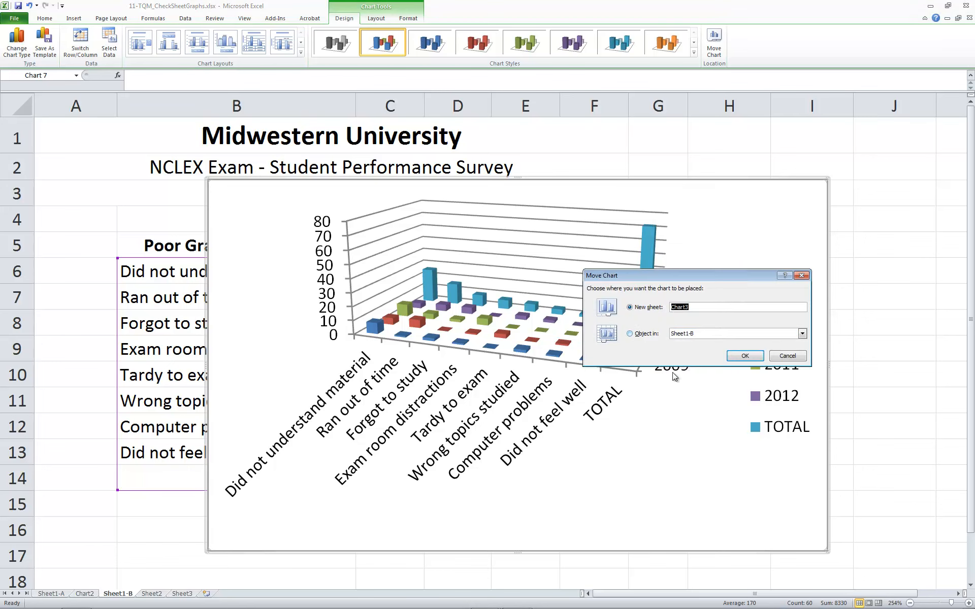
click(743, 357)
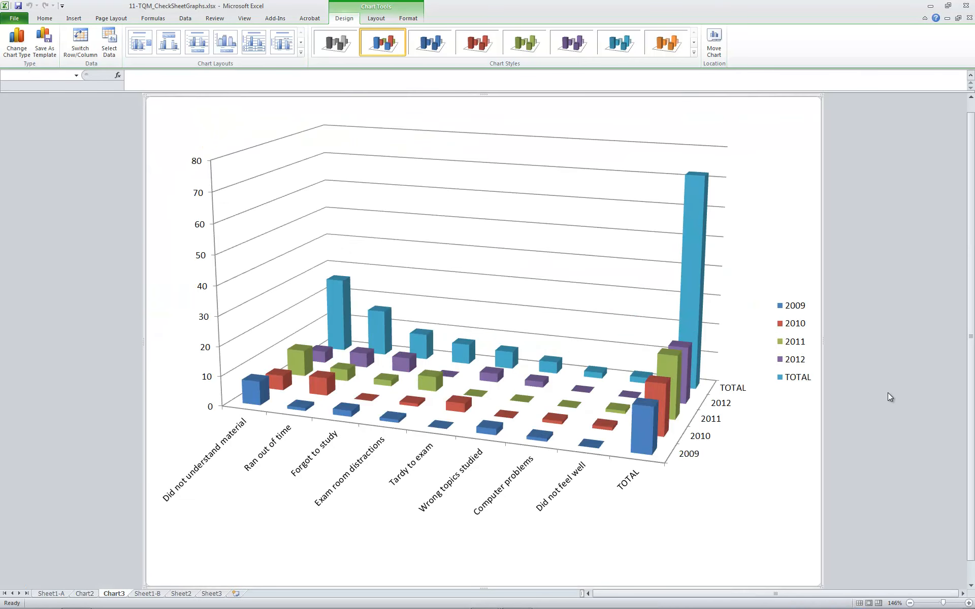
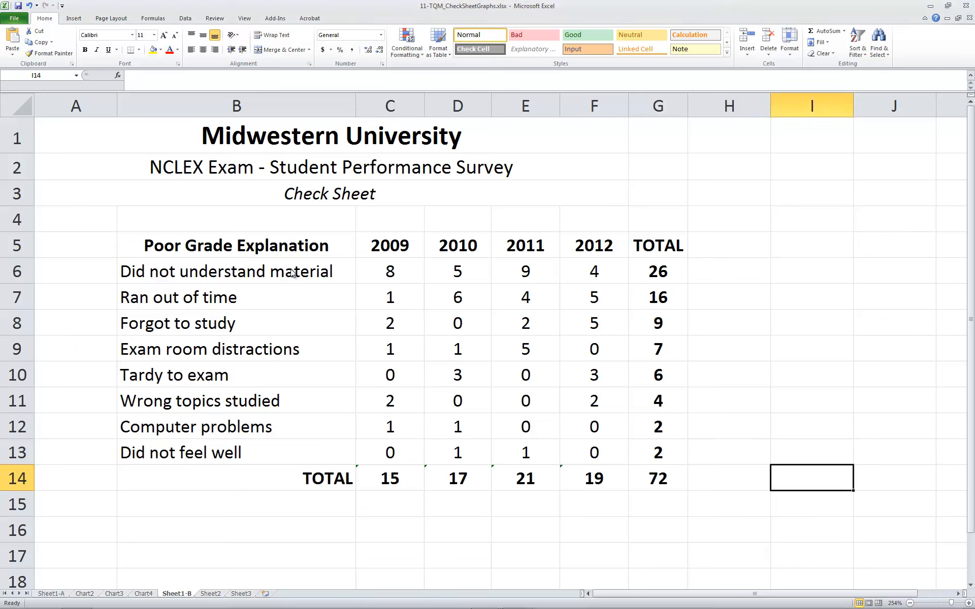
- Insert a Stacked Column in 3-D chart from B6:F13 on Sheet1-B, leaving out the header row and the totals
click(273, 269)
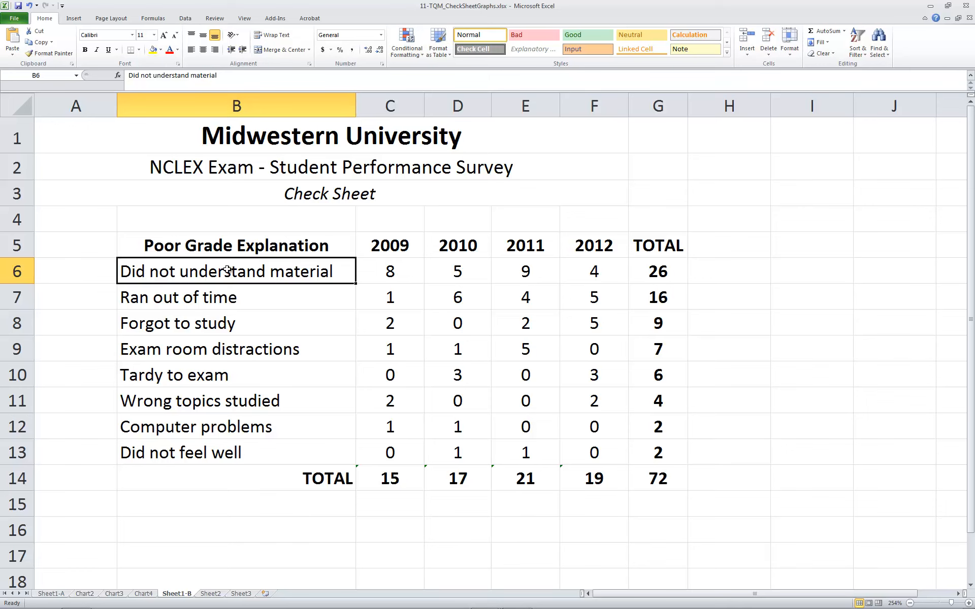
drag(242, 270, 584, 452)
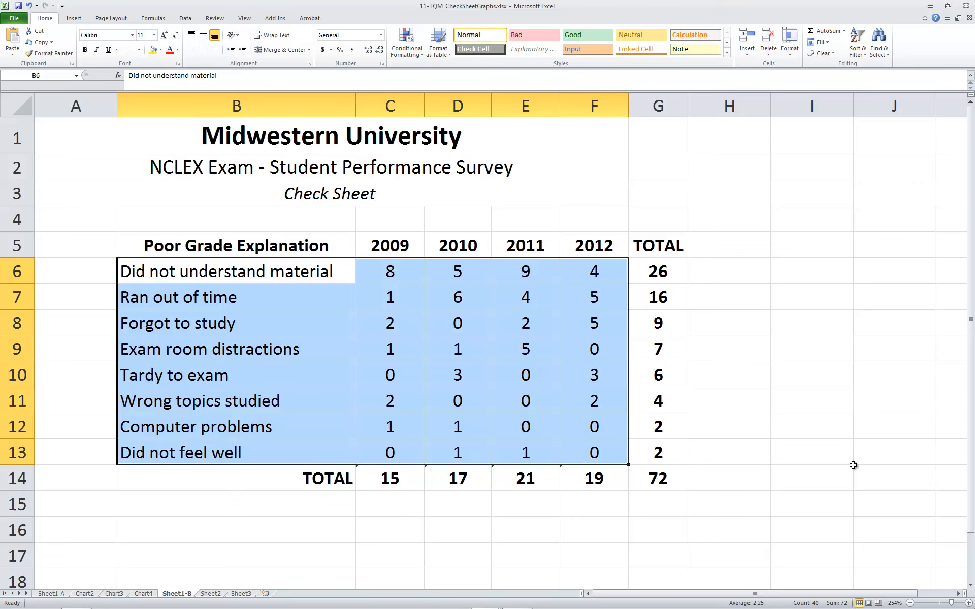
click(76, 20)
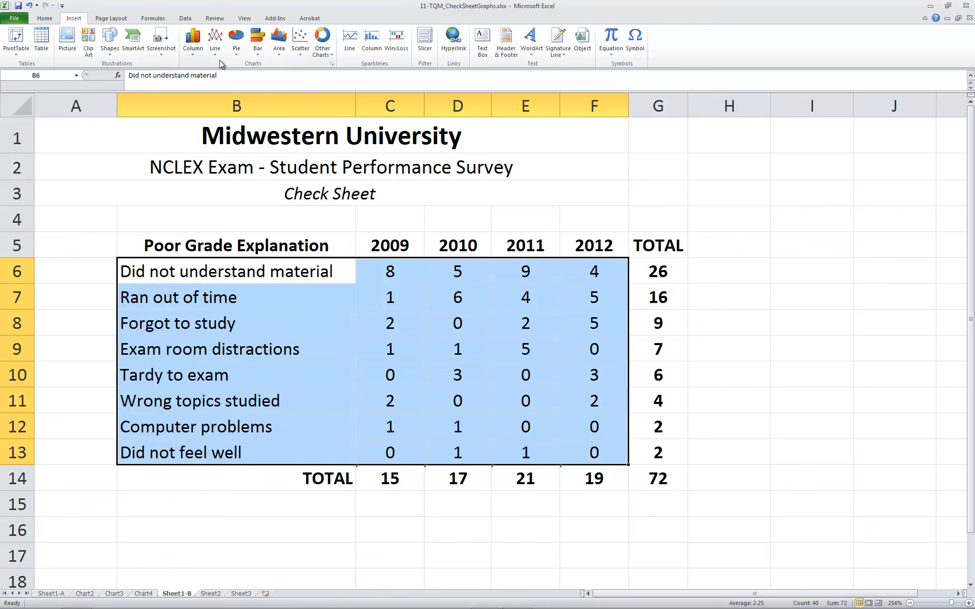
click(197, 42)
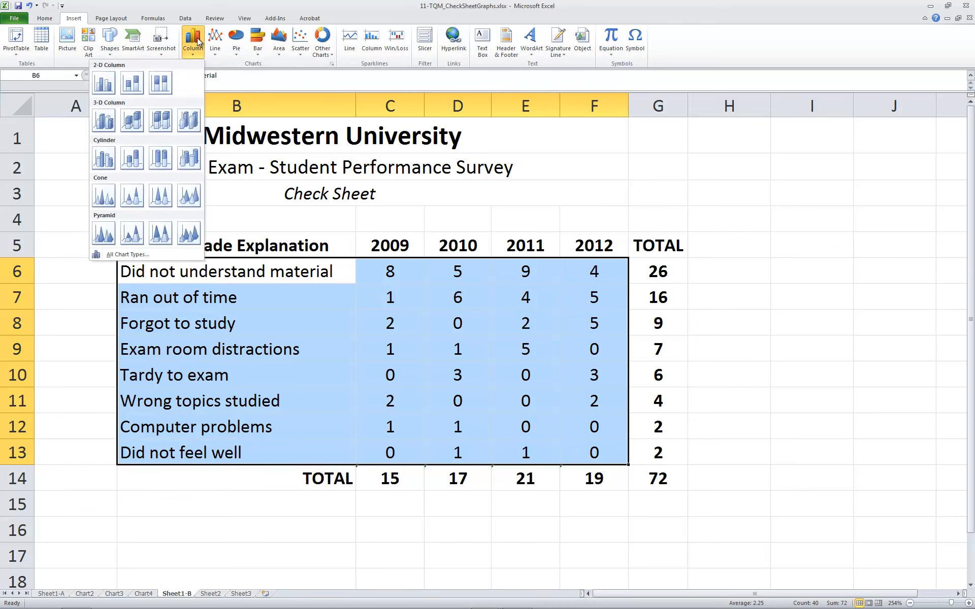
click(129, 127)
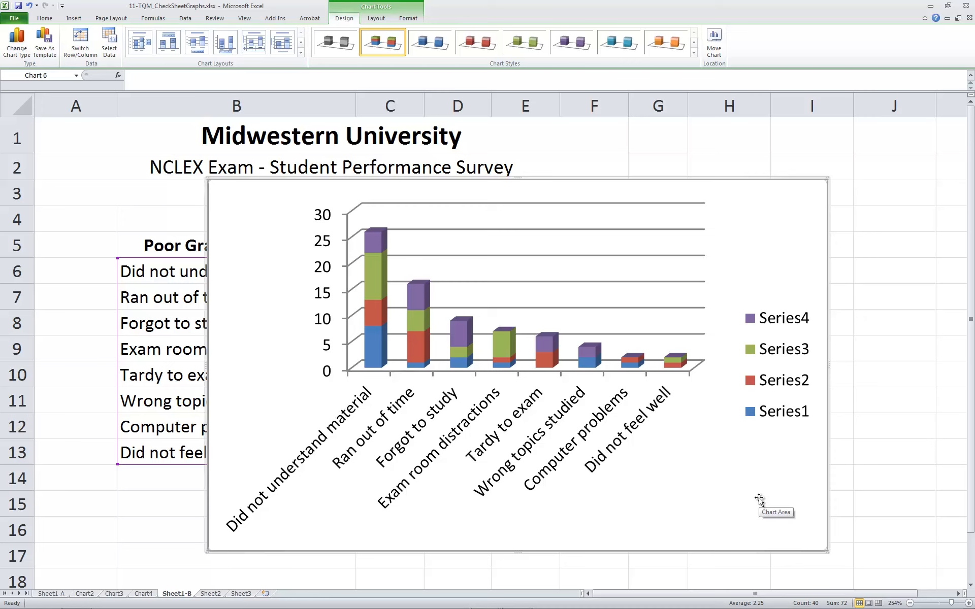
- Move the stacked 3-D column chart to a new sheet named Chart1
right_click(754, 243)
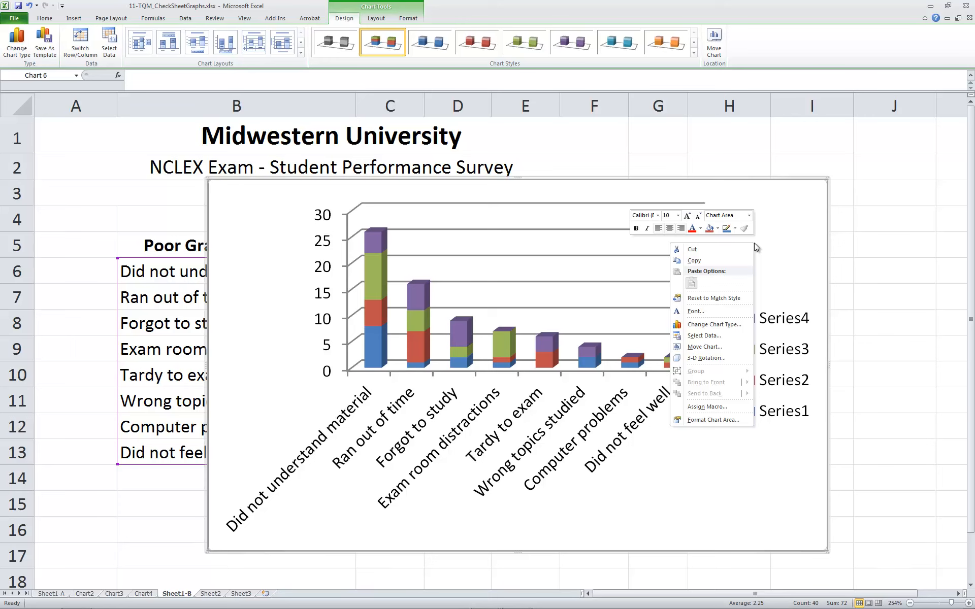
click(722, 347)
click(675, 331)
click(768, 379)
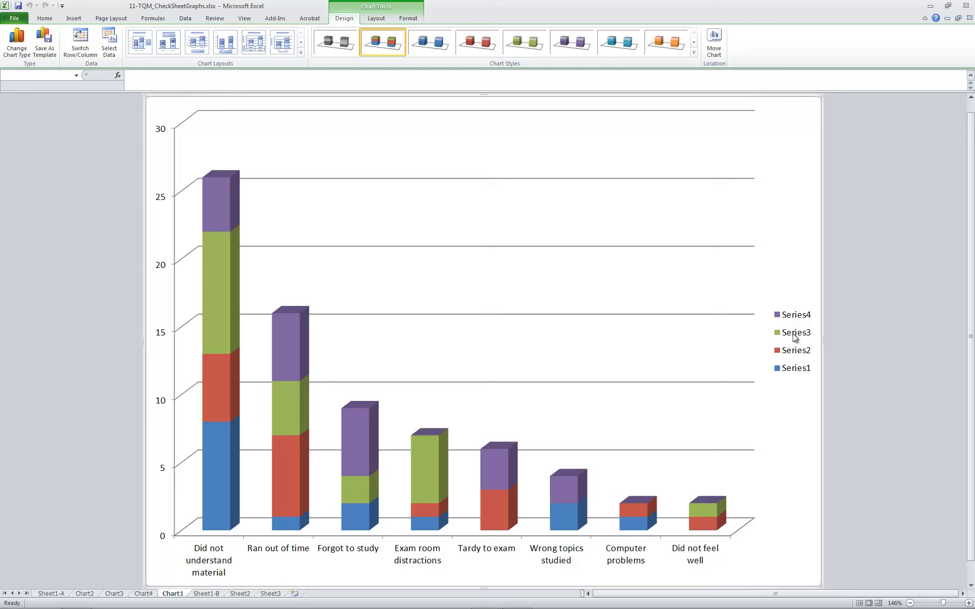
- Open the stacked chart's data source settings from its legend and rename Series1 as 2009
click(796, 372)
click(795, 373)
right_click(796, 374)
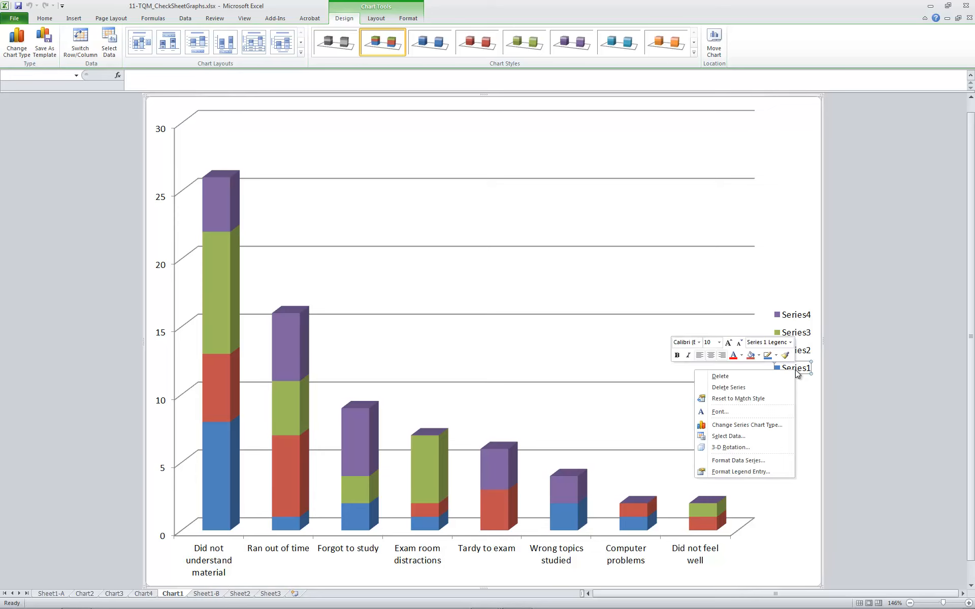
click(768, 441)
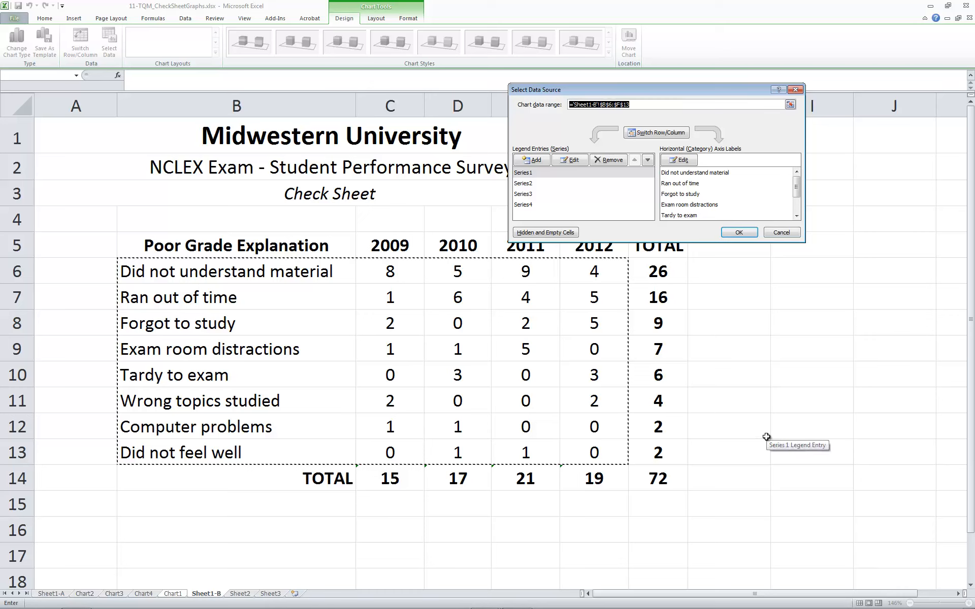
click(559, 175)
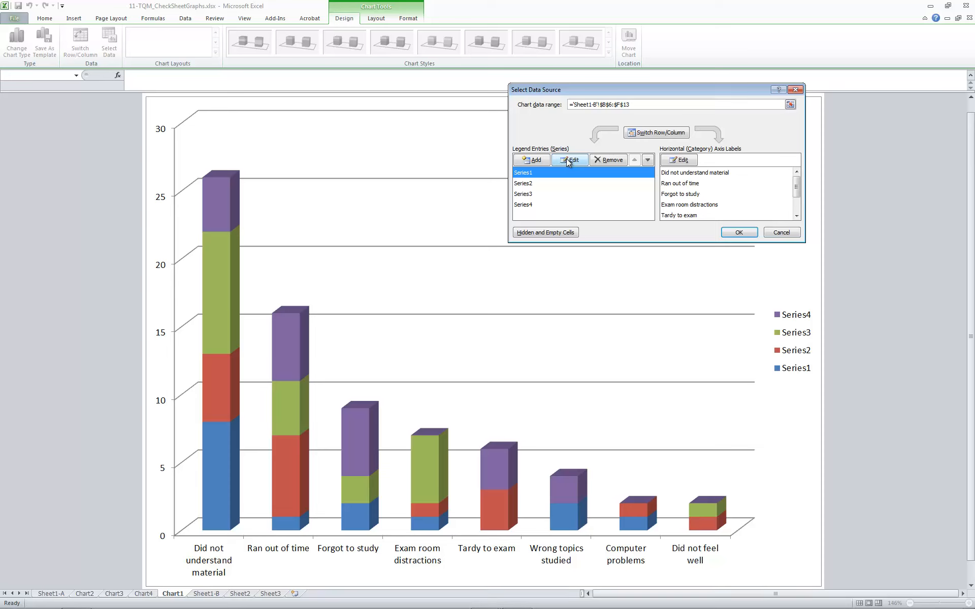
click(568, 161)
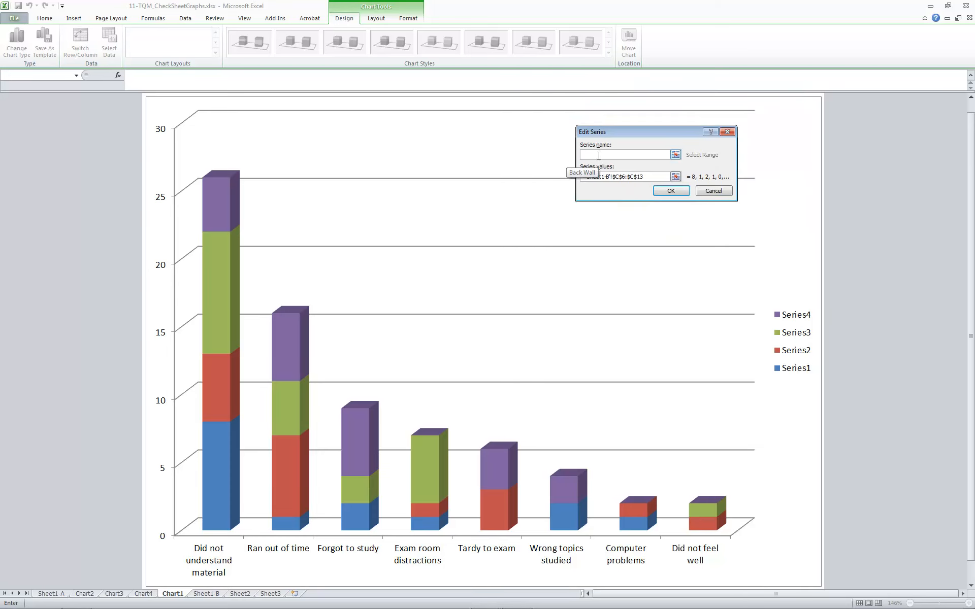
text(2009)
click(669, 192)
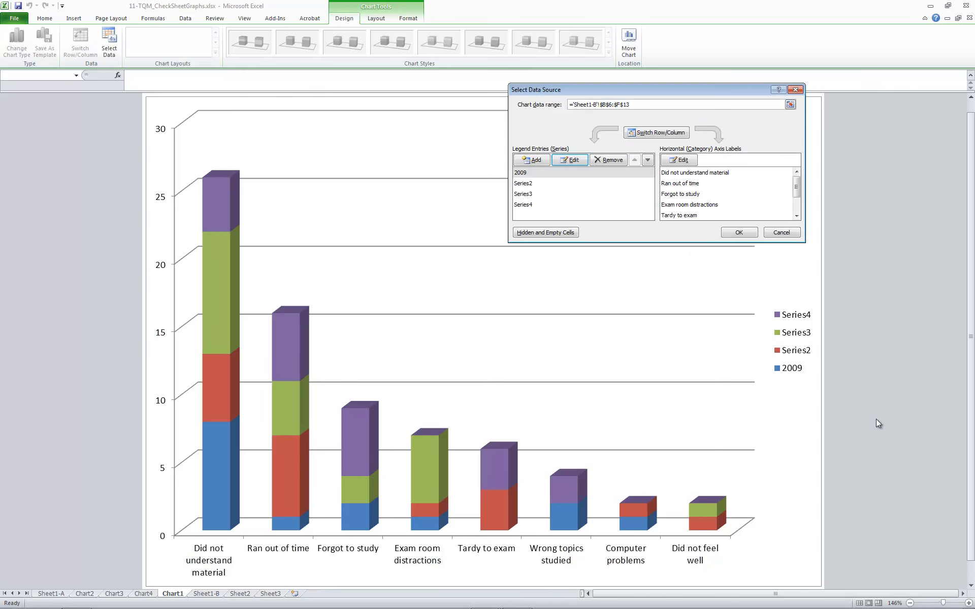
- Rename the chart's Series2 as 2010 and Series3 as 2011 in the data source settings
click(528, 186)
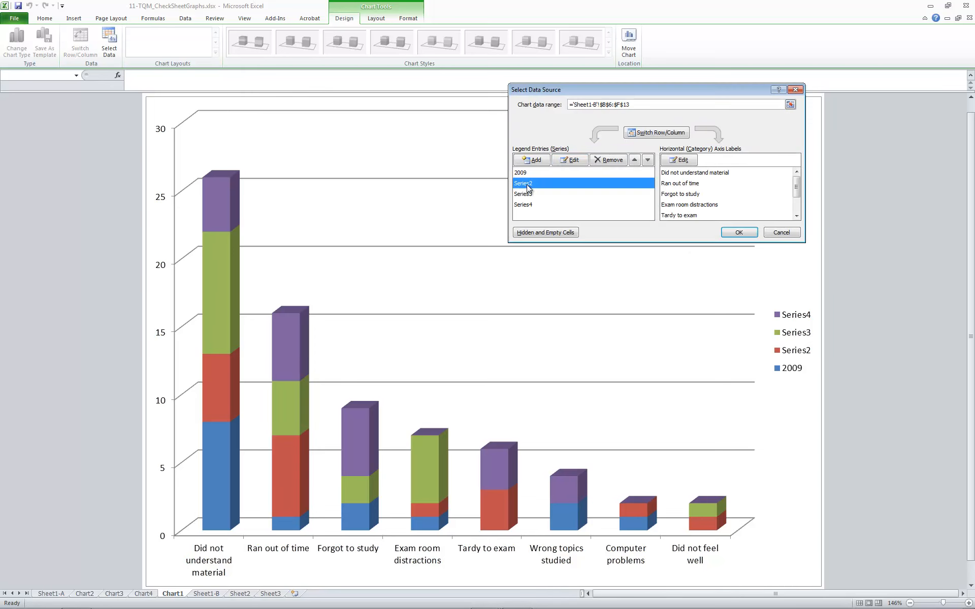
click(570, 159)
text(2010)
key(Return)
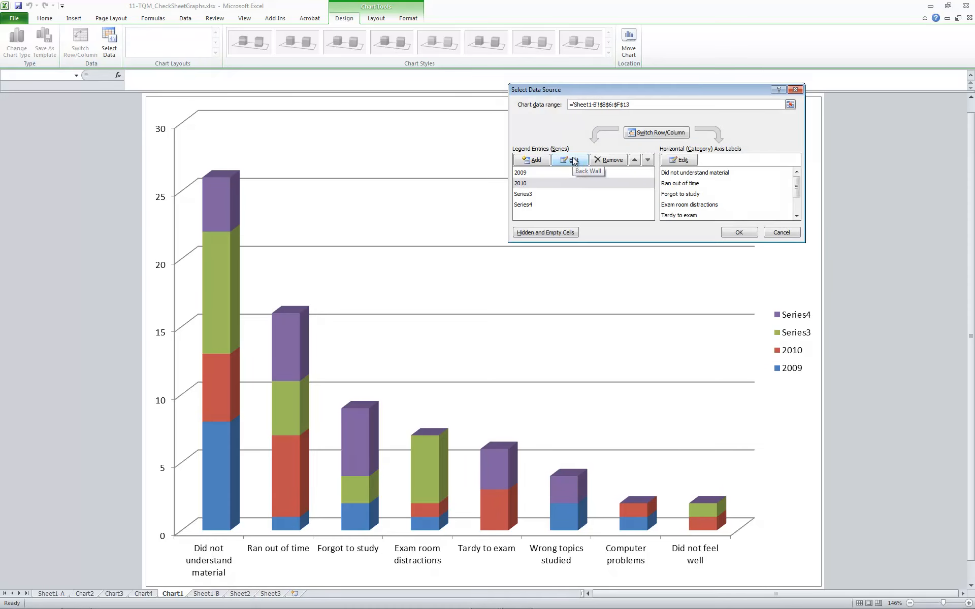
click(535, 194)
click(569, 160)
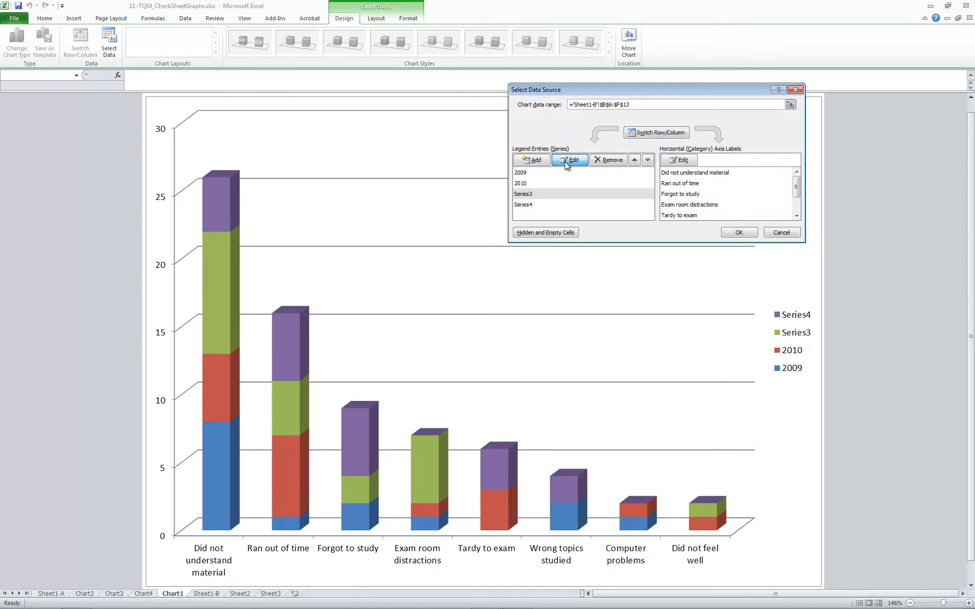
text(2011)
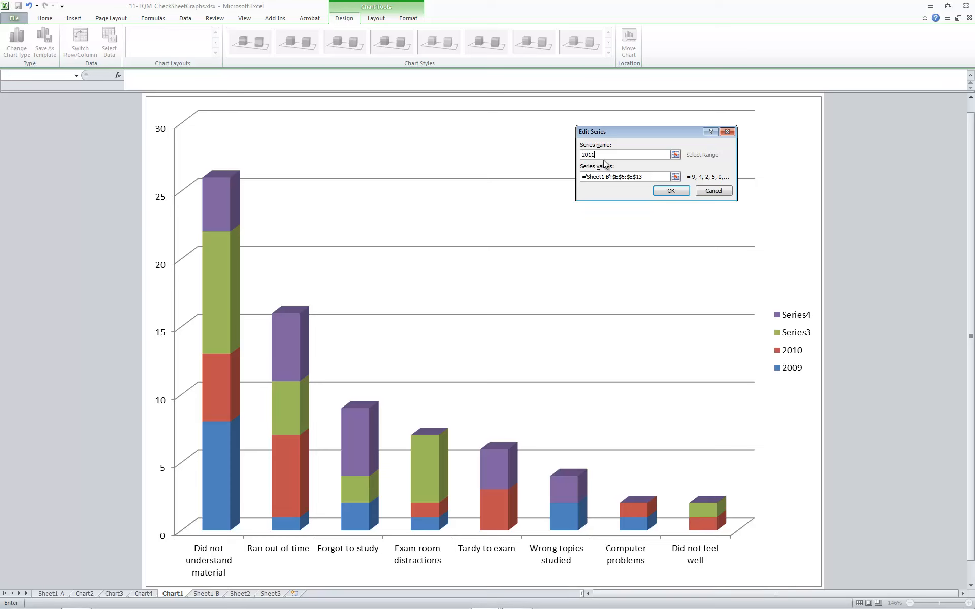
click(667, 190)
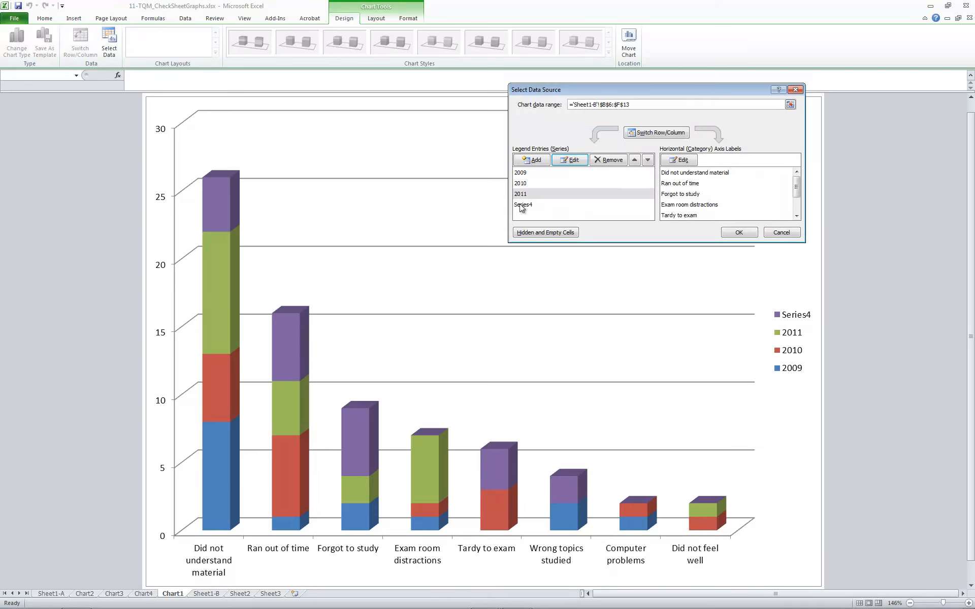
- Rename Series4 as 2012, apply the data source changes and deselect the chart
click(588, 204)
click(571, 160)
text(2012)
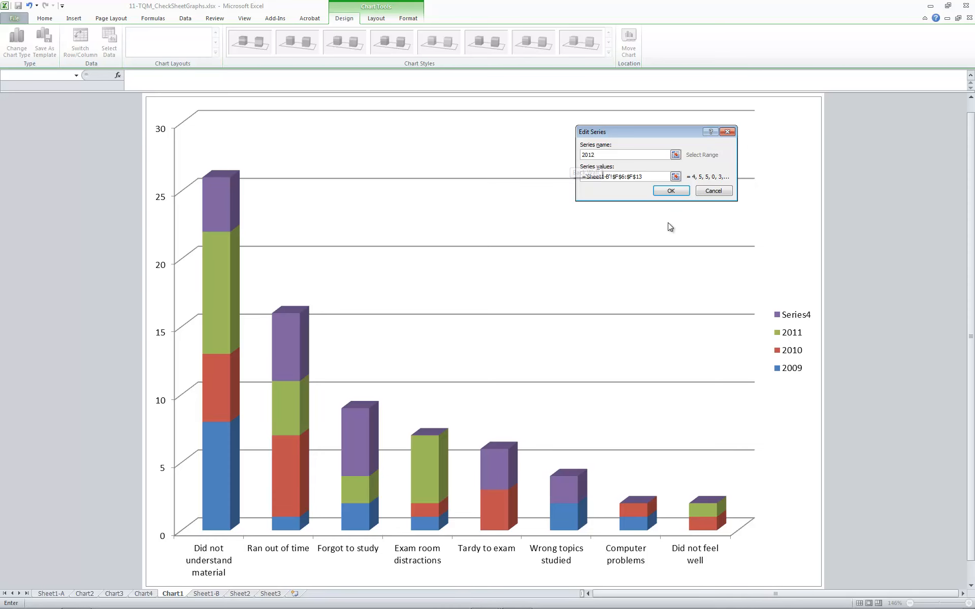
click(668, 191)
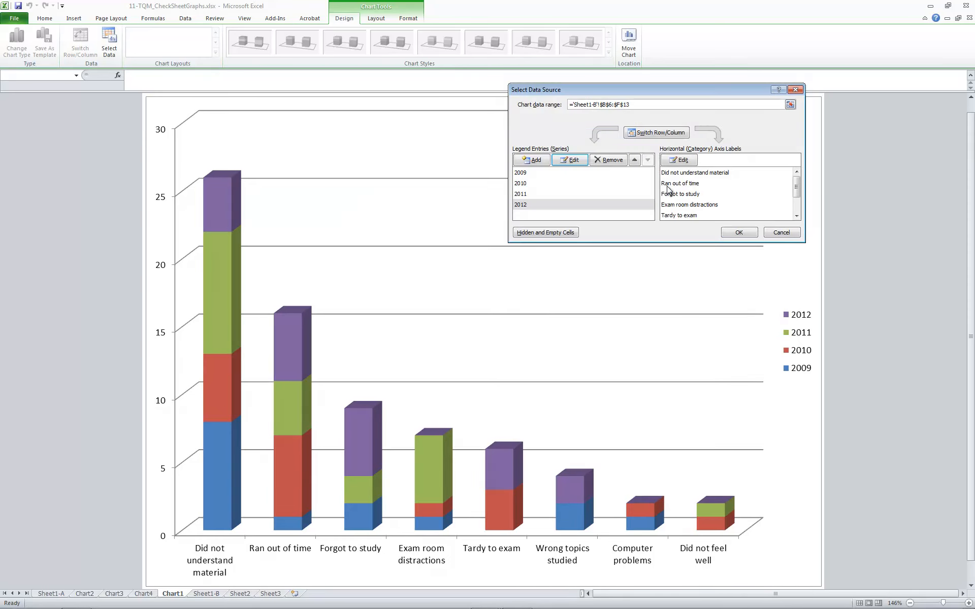
click(740, 233)
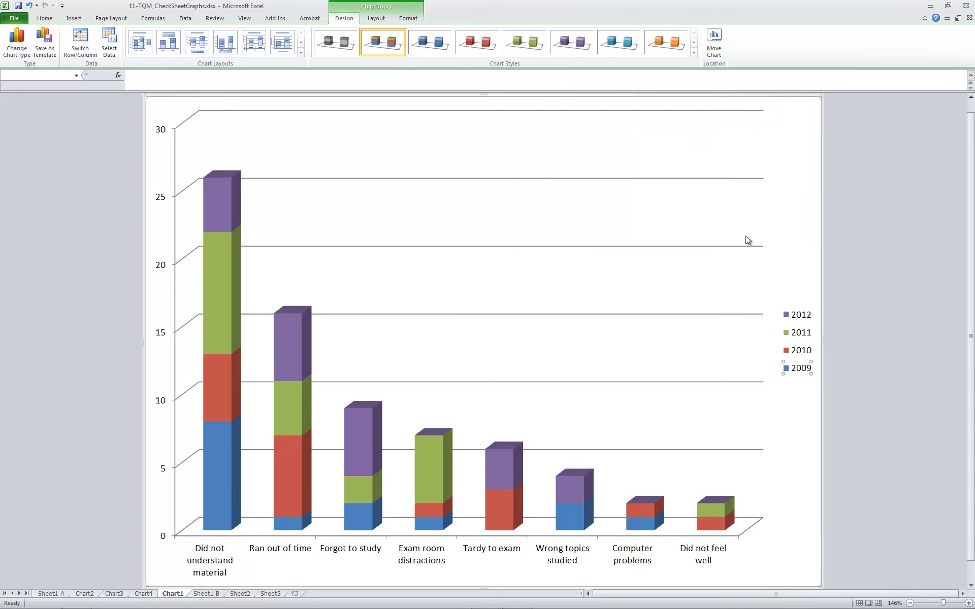
click(880, 450)
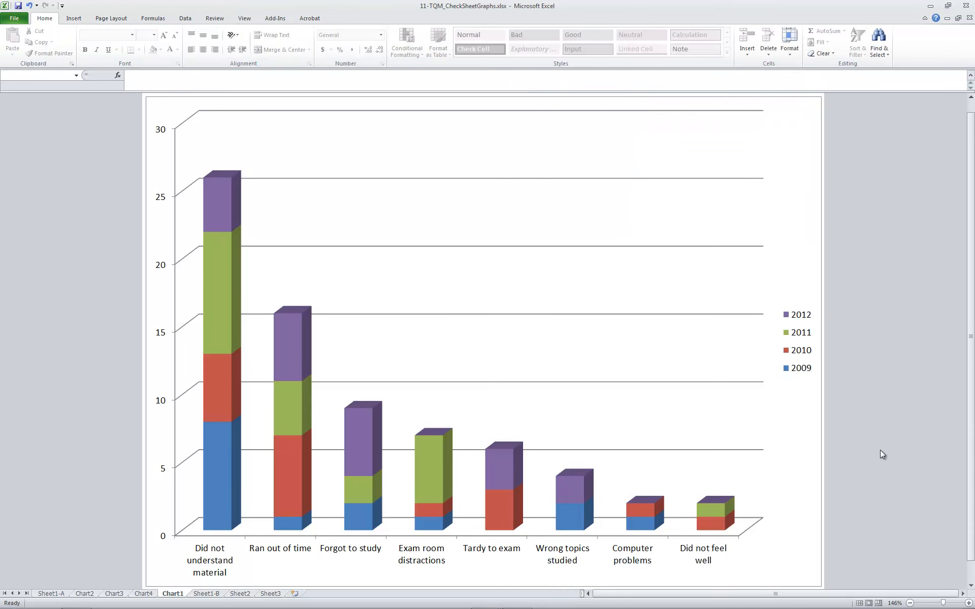